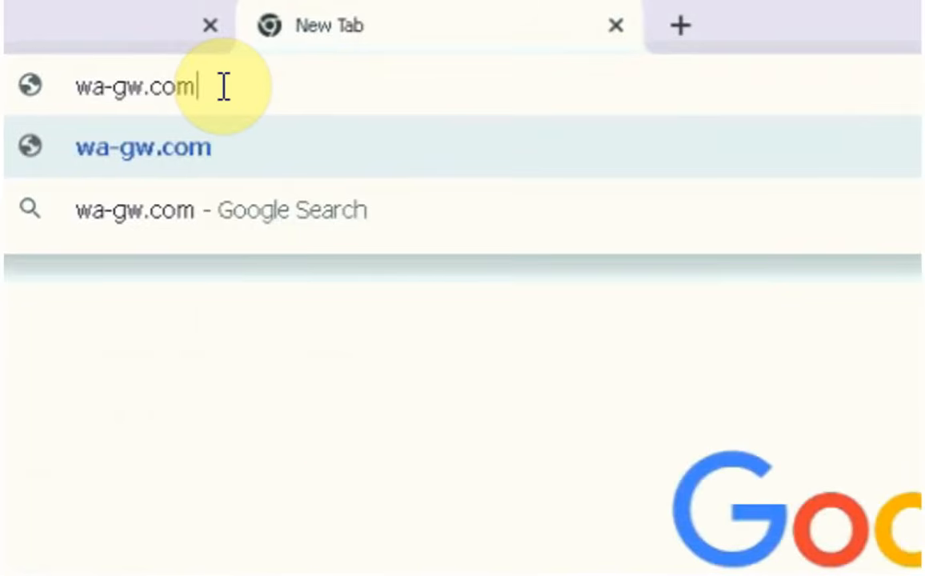
# Load the wa-gw.com/jibas directory listing in Chrome.
pyautogui.write('/jibas')
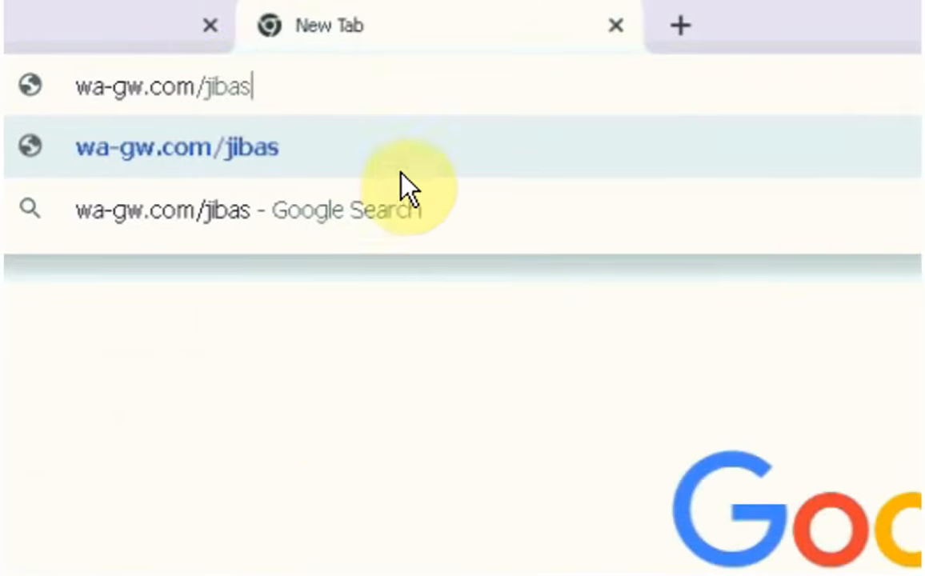
pyautogui.moveTo(309, 88); pyautogui.dragTo(7, 87)
pyautogui.click(311, 92)
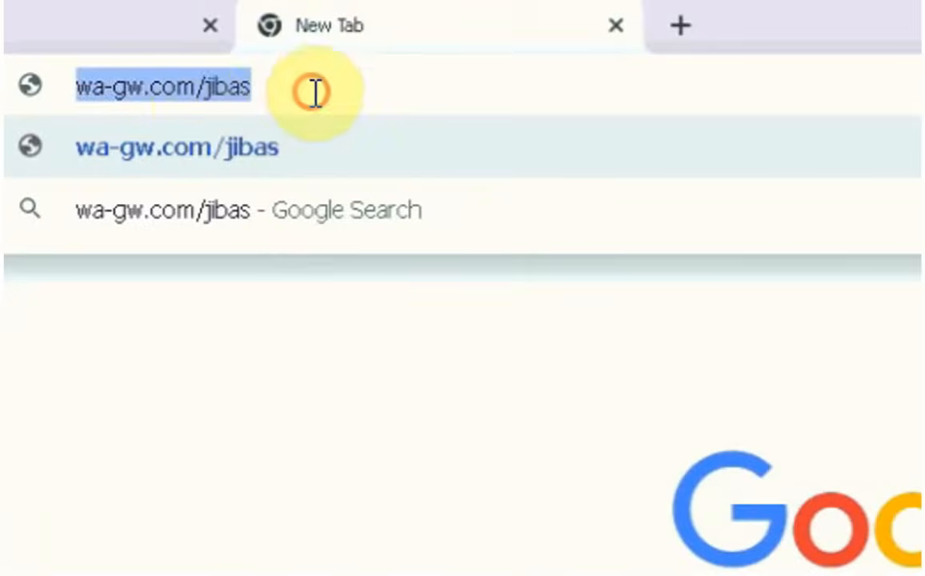
pyautogui.click(315, 92)
pyautogui.press('Return')
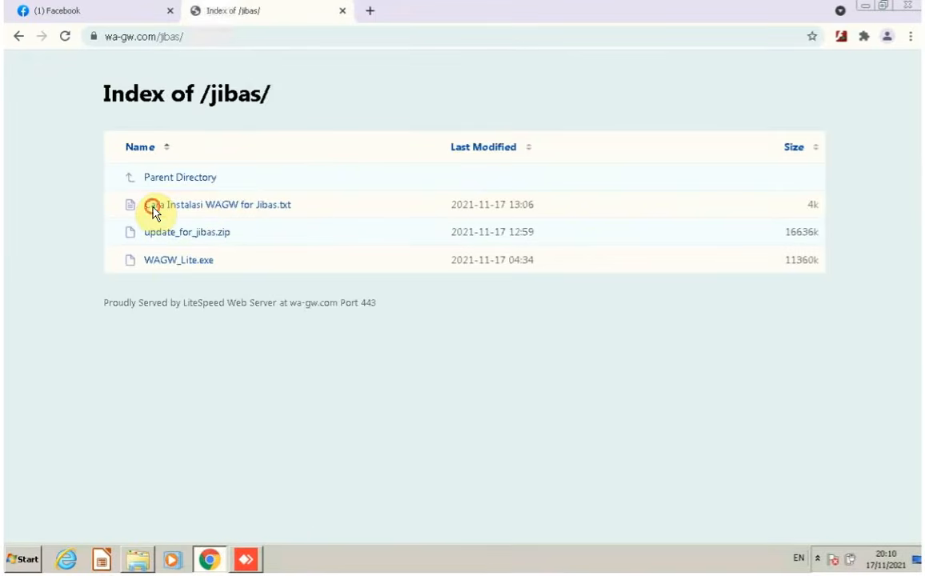
# Open 'Cara Instalasi WAGW for Jibas.txt' and read its first installation step.
pyautogui.click(153, 206)
pyautogui.moveTo(29, 82); pyautogui.dragTo(161, 82)
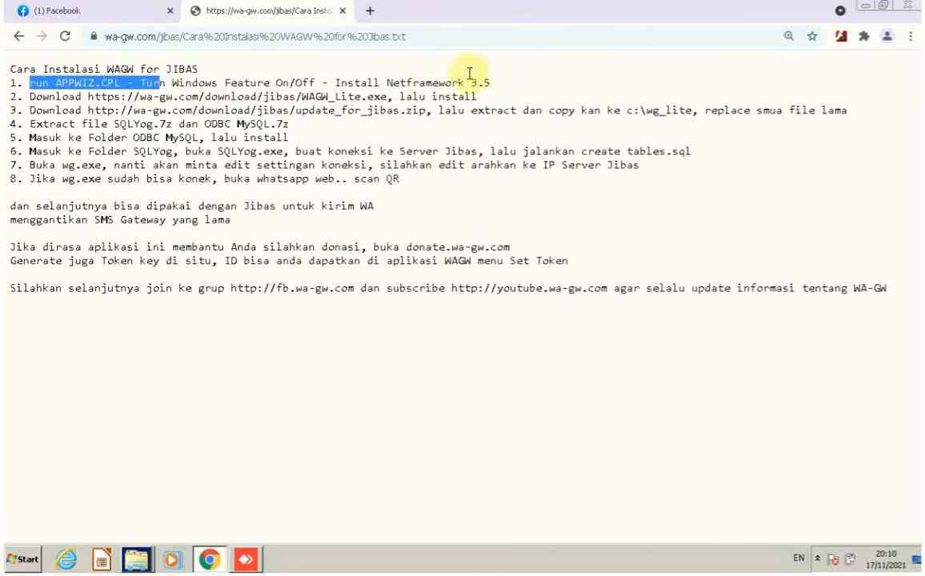
pyautogui.moveTo(470, 73); pyautogui.dragTo(491, 72)
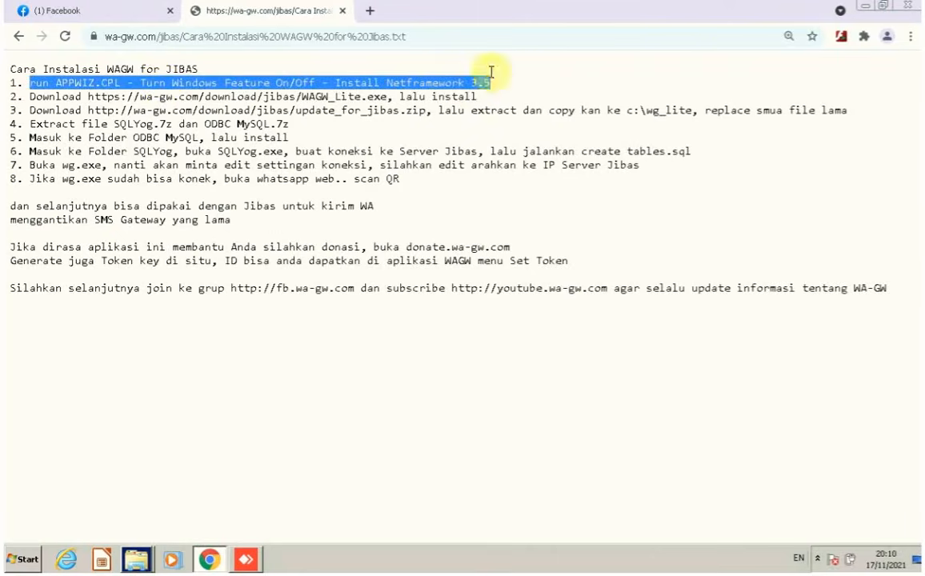
pyautogui.click(489, 94)
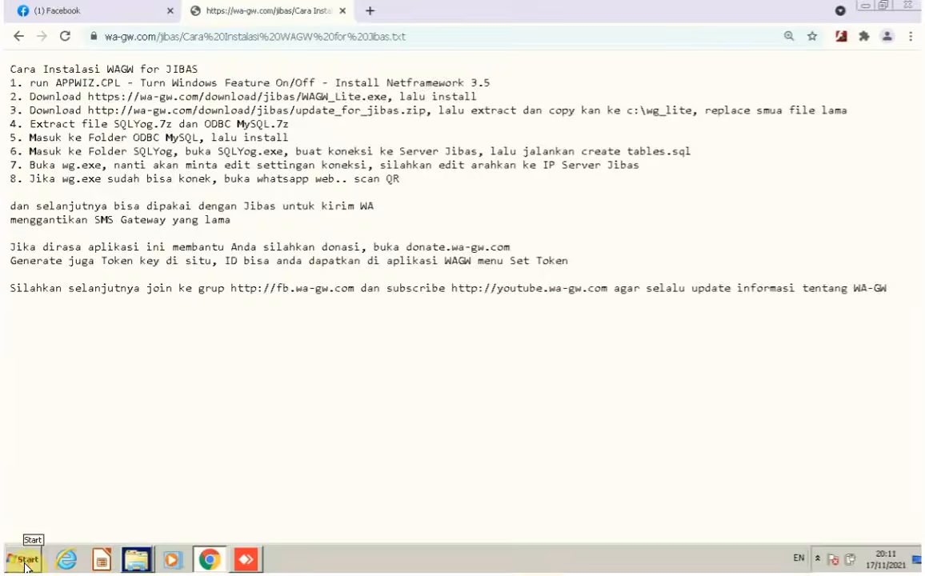
# Run appwiz.cpl and turn on Microsoft .NET Framework 3.5.1 in Windows Features.
pyautogui.press('super+r')
pyautogui.write('a')
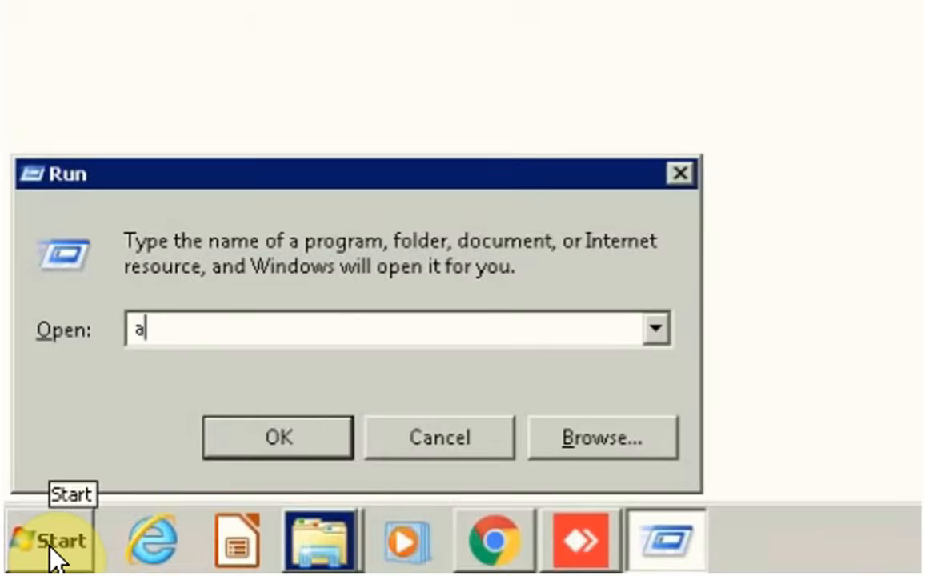
pyautogui.write('ppwiz')
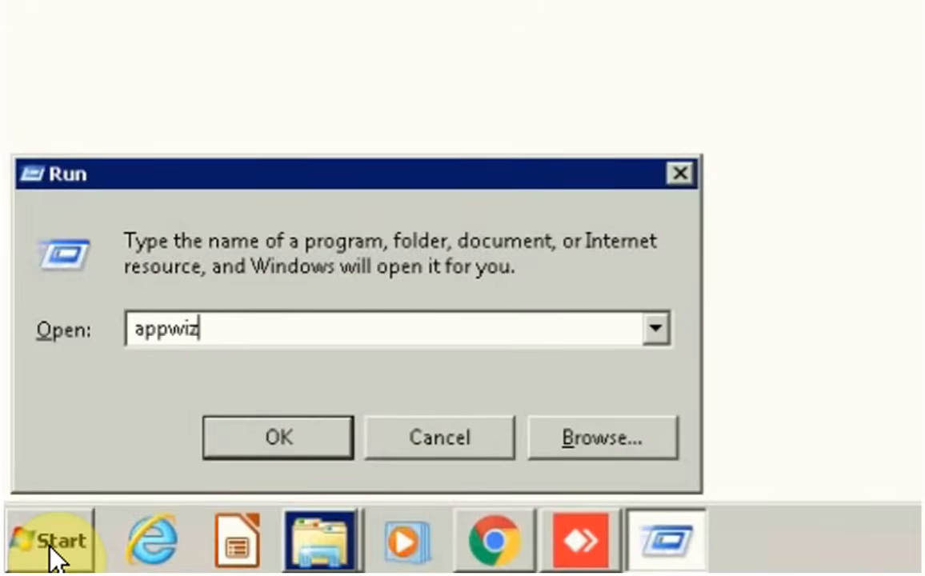
pyautogui.write('.cpl')
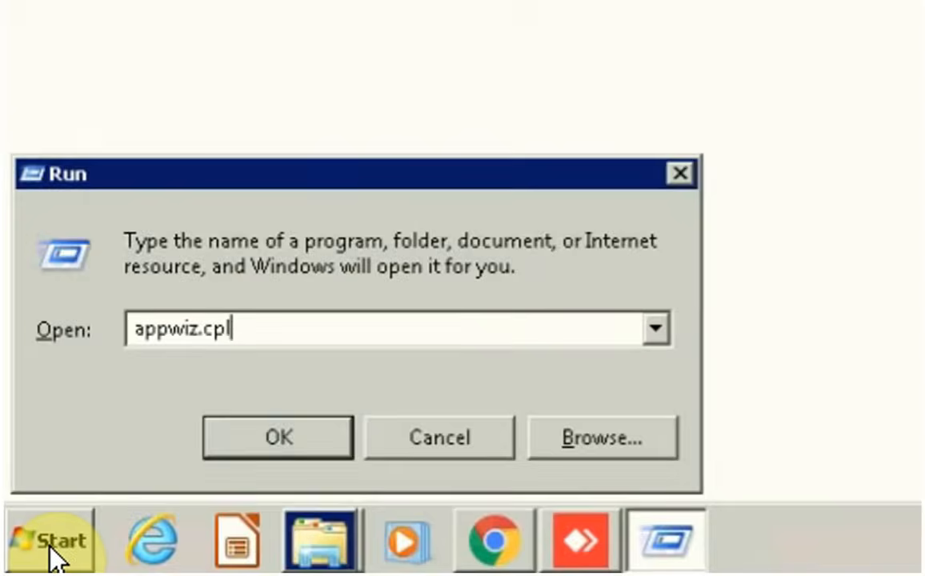
pyautogui.press('Return')
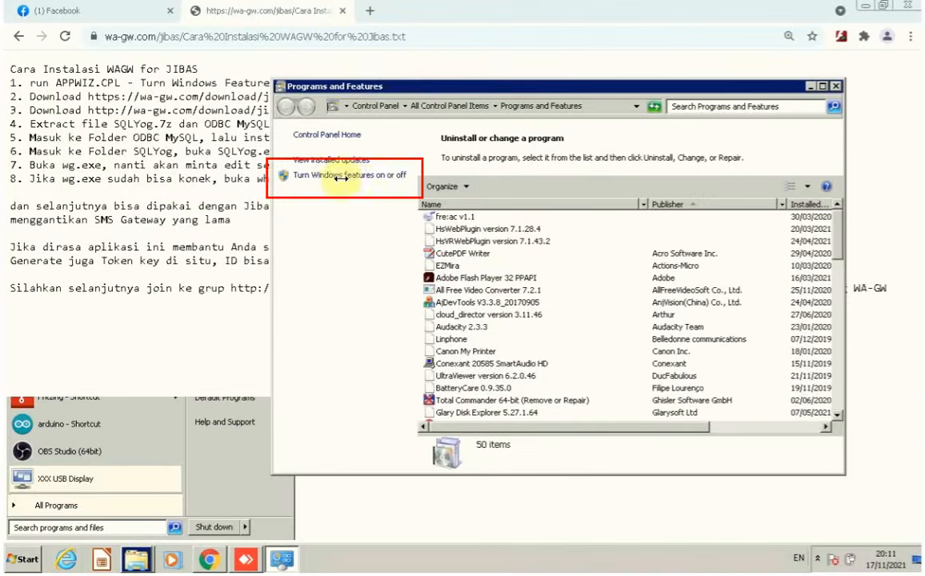
pyautogui.click(344, 176)
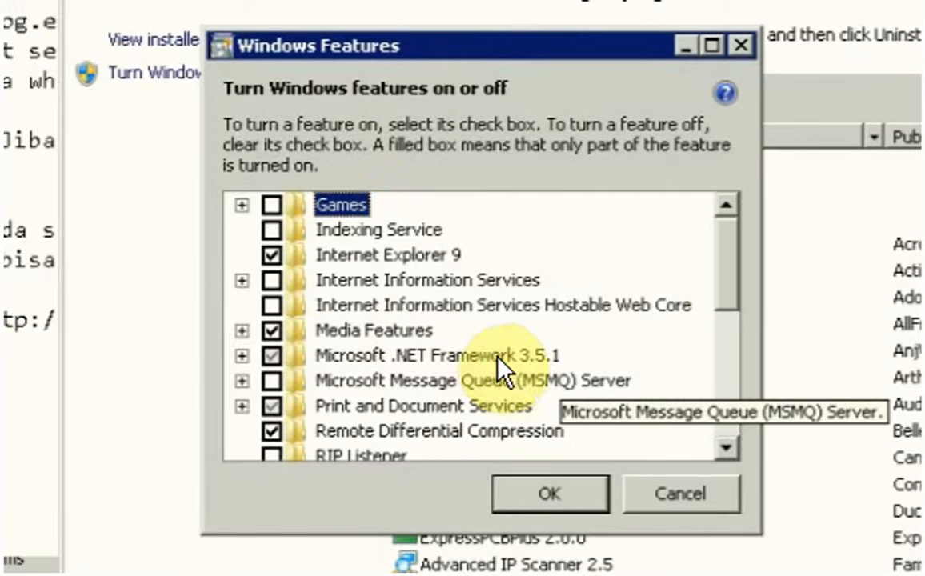
pyautogui.click(434, 355)
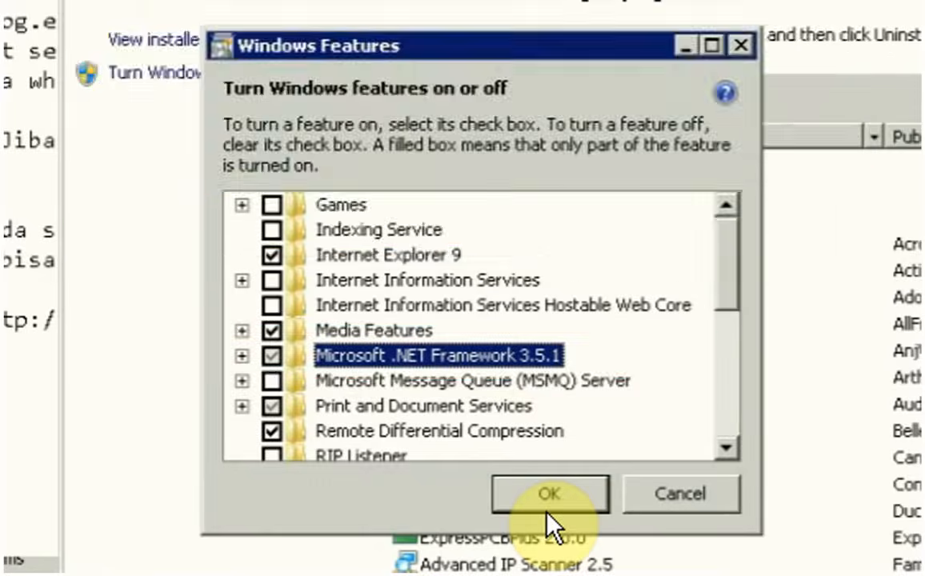
pyautogui.click(547, 511)
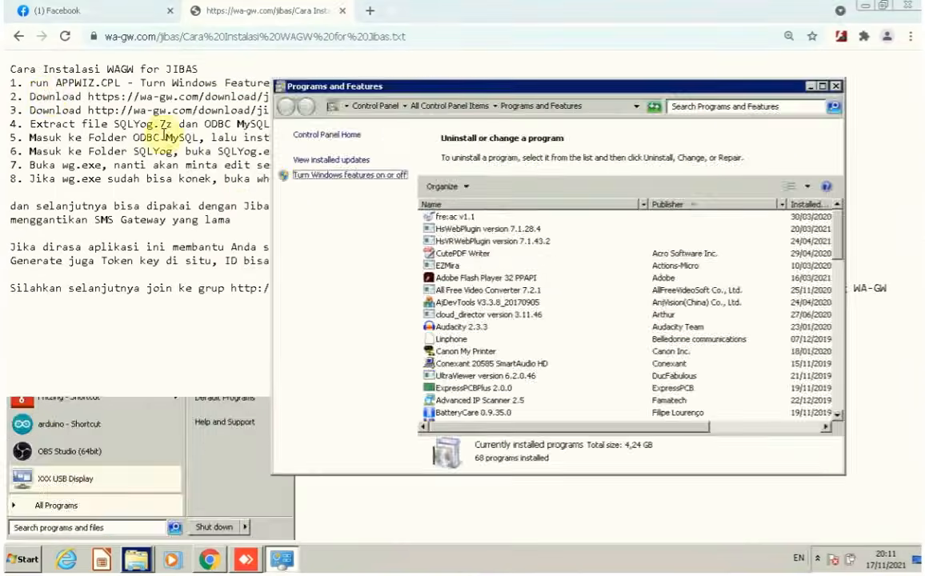
# Read step 2 of the Jibas installation guide in Chrome.
pyautogui.click(25, 95)
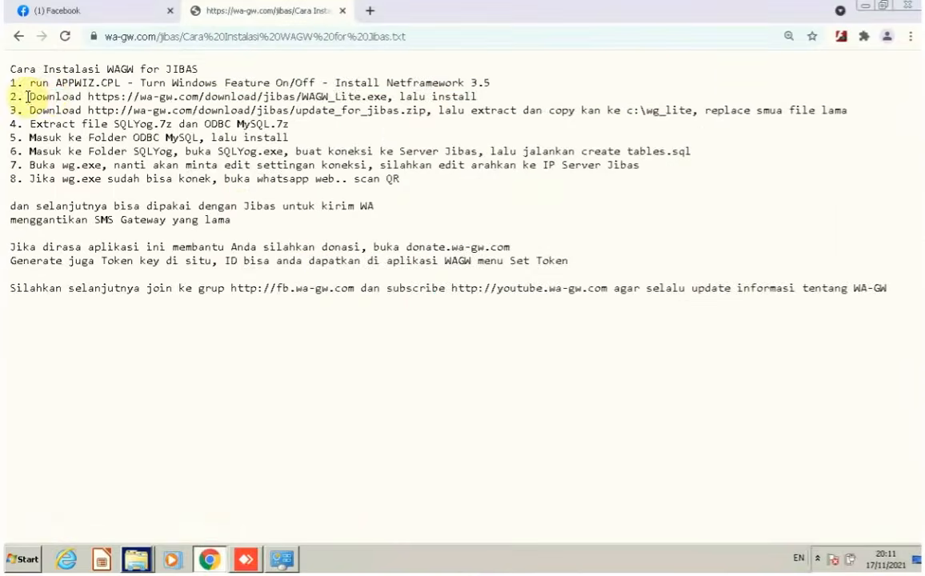
pyautogui.moveTo(30, 96); pyautogui.dragTo(316, 110)
pyautogui.moveTo(377, 78); pyautogui.dragTo(495, 99)
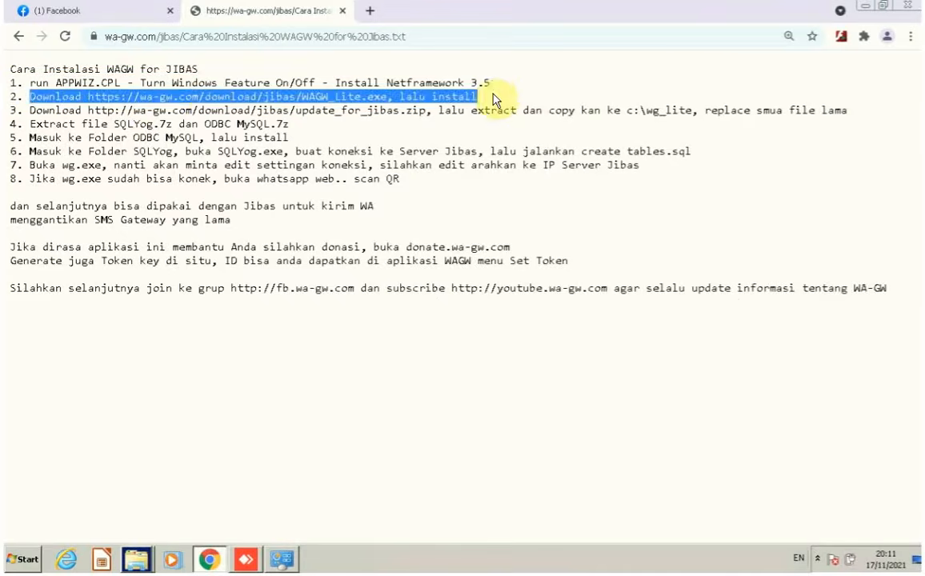
pyautogui.click(192, 92)
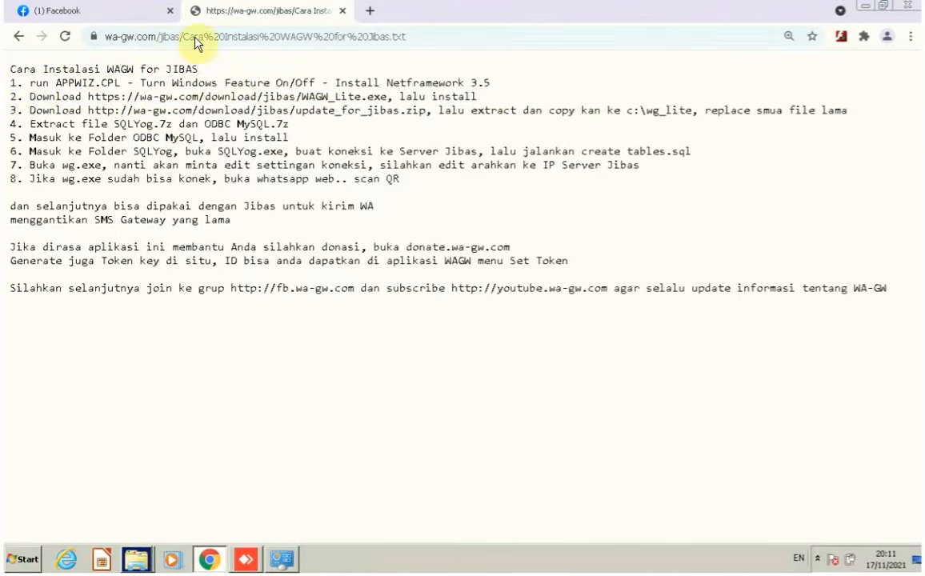
# Open the wa-gw.com/jibas listing in a new tab and download WAGW_Lite.exe.
pyautogui.moveTo(178, 36); pyautogui.dragTo(90, 34)
pyautogui.hotkey('ctrl', 'c')
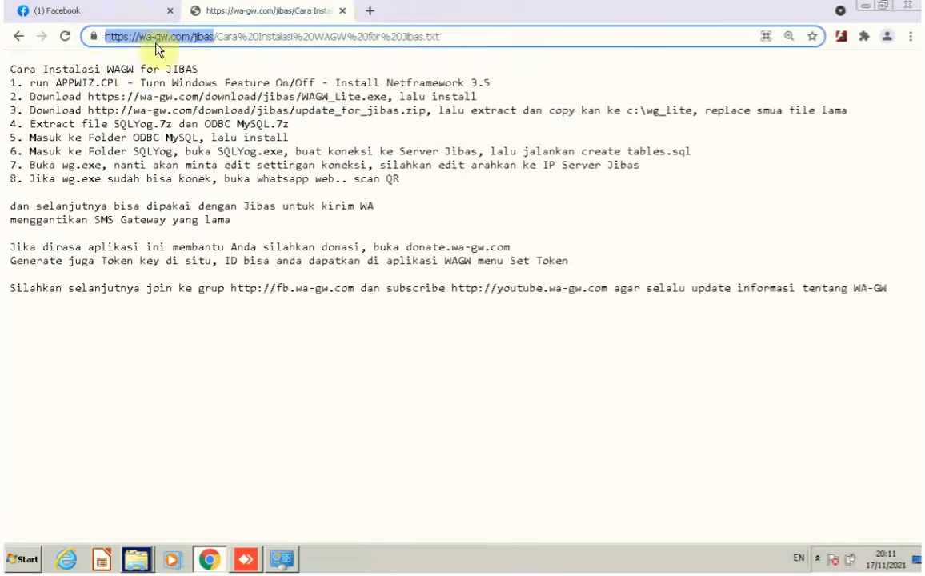
pyautogui.click(369, 11)
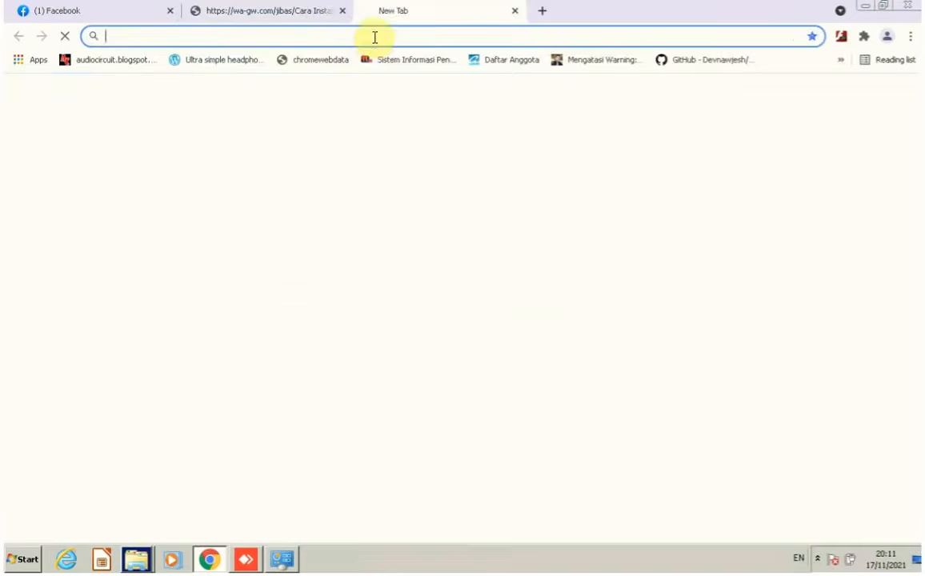
pyautogui.hotkey('ctrl', 'v')
pyautogui.press('Return')
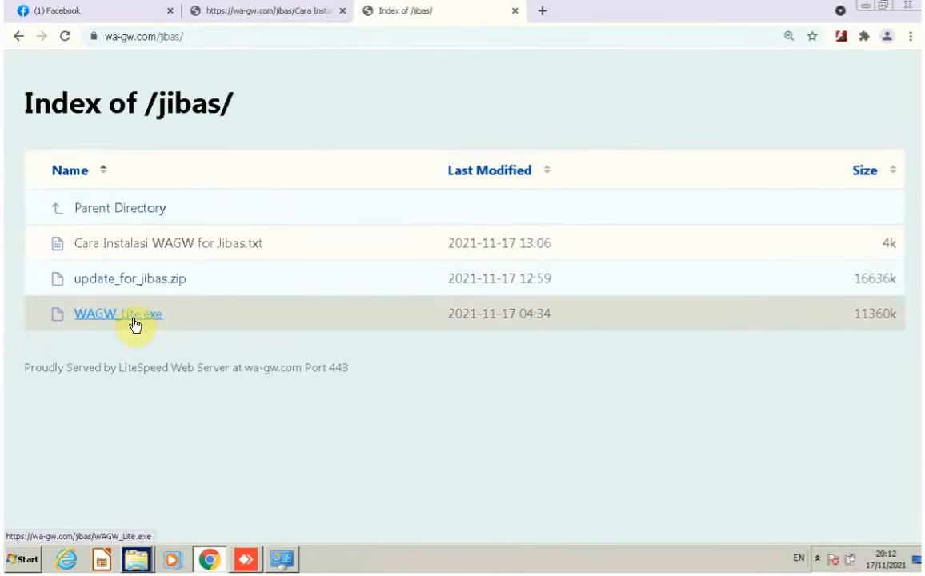
pyautogui.click(134, 324)
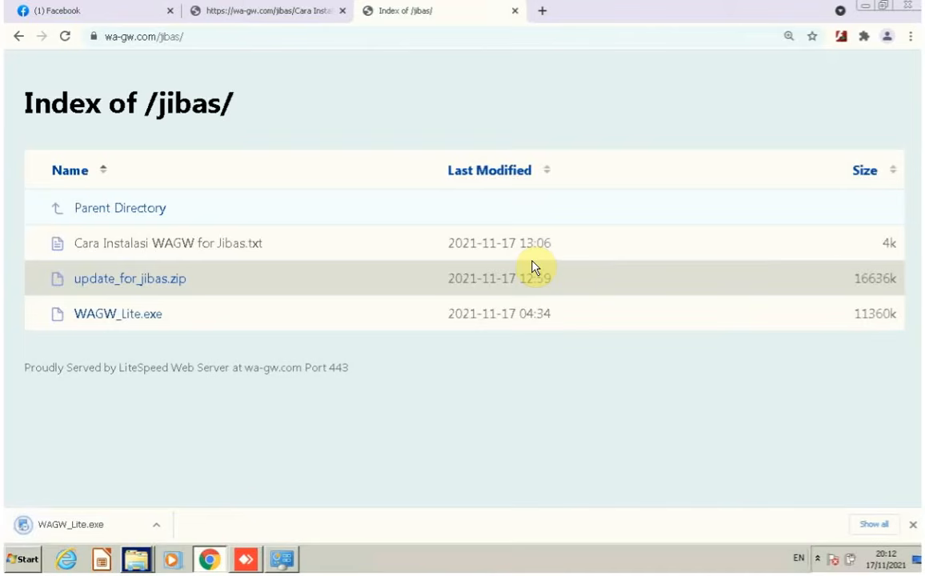
pyautogui.click(157, 528)
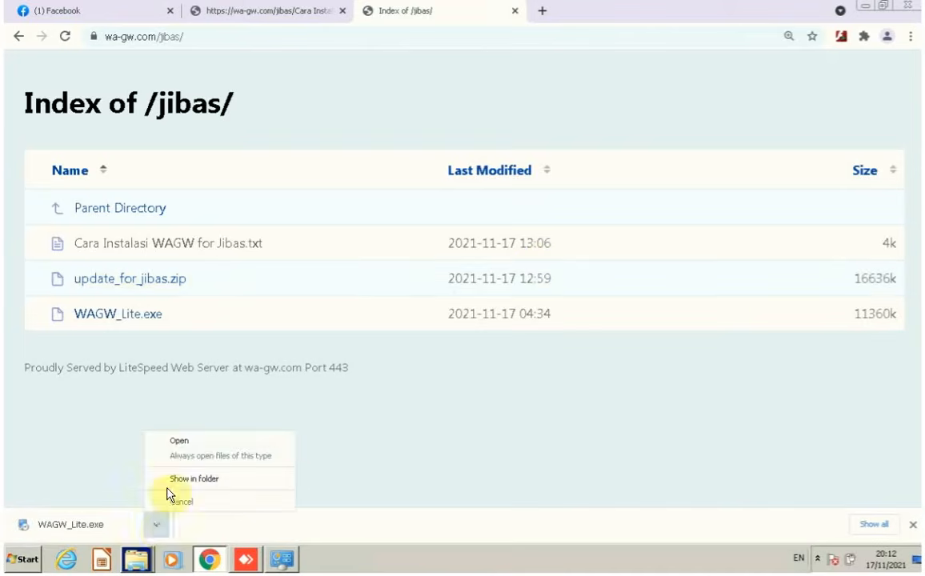
# Run WAGW_Lite.exe and install WA-GW Lite 1.8 with default installation and shortcut folders.
pyautogui.click(188, 445)
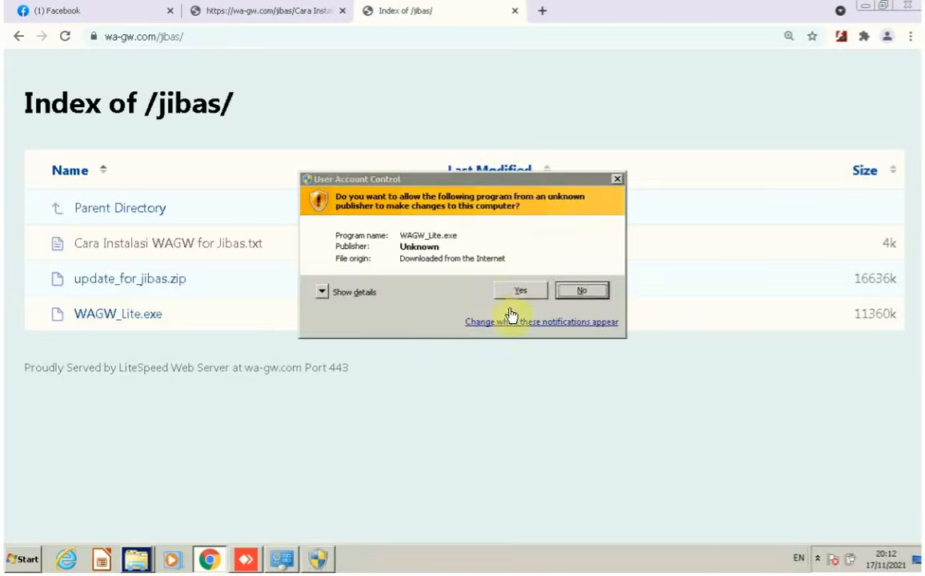
pyautogui.click(527, 292)
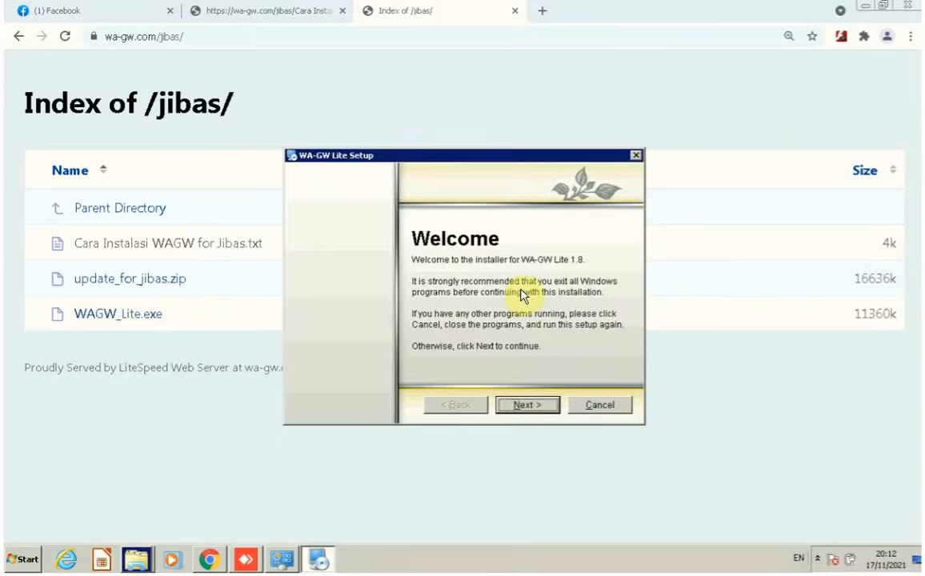
pyautogui.click(527, 404)
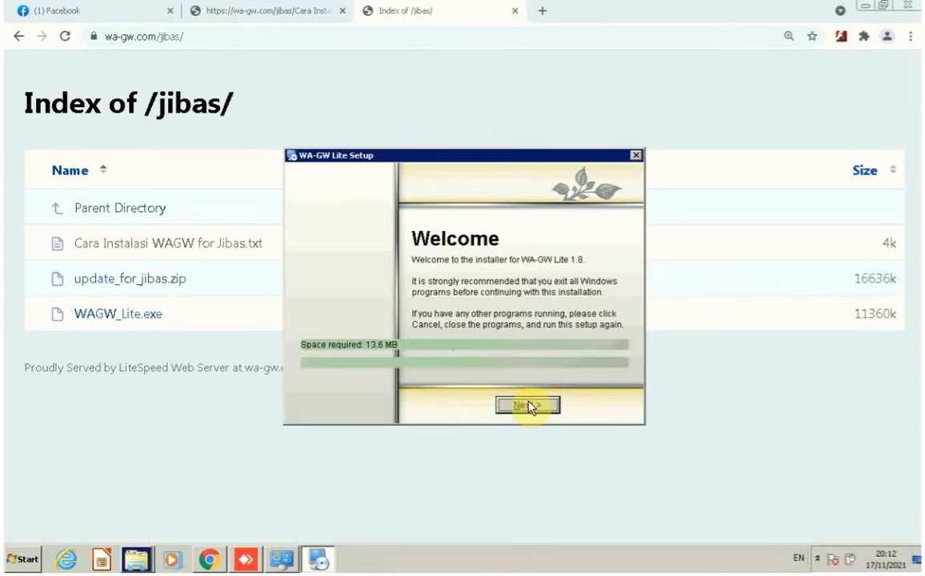
pyautogui.click(526, 406)
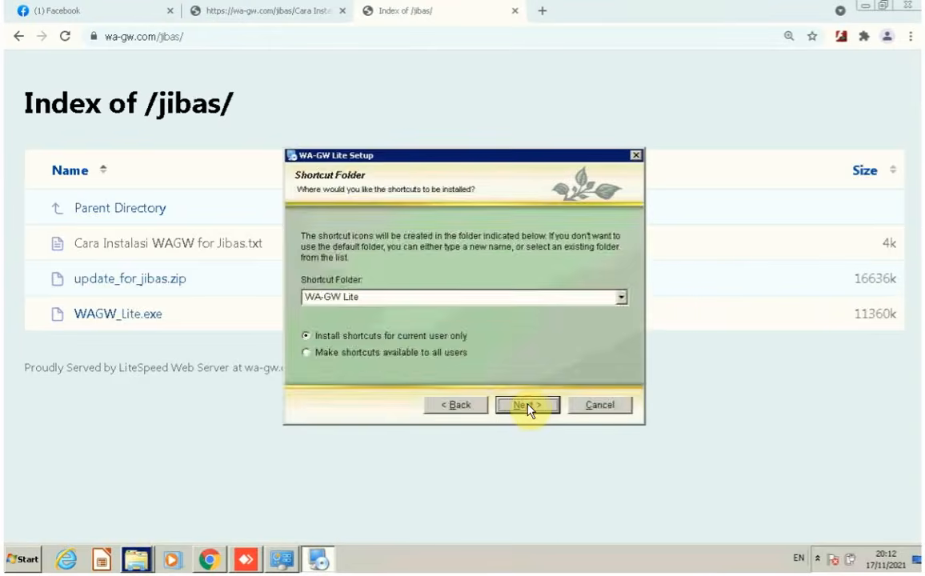
pyautogui.click(528, 406)
pyautogui.click(527, 405)
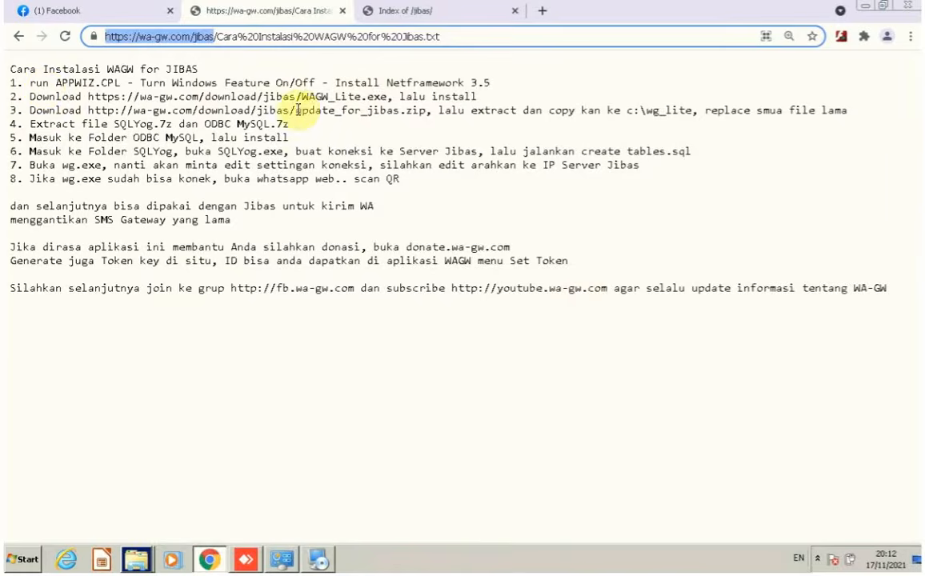
# Download update_for_jibas.zip from the Index of /jibas/ tab and show it in its folder.
pyautogui.moveTo(296, 110); pyautogui.dragTo(422, 110)
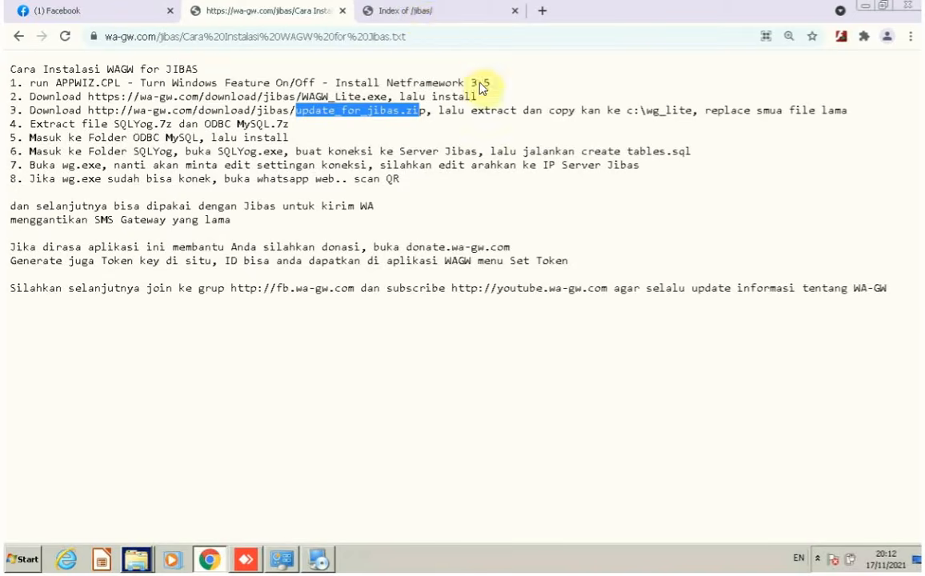
pyautogui.click(428, 13)
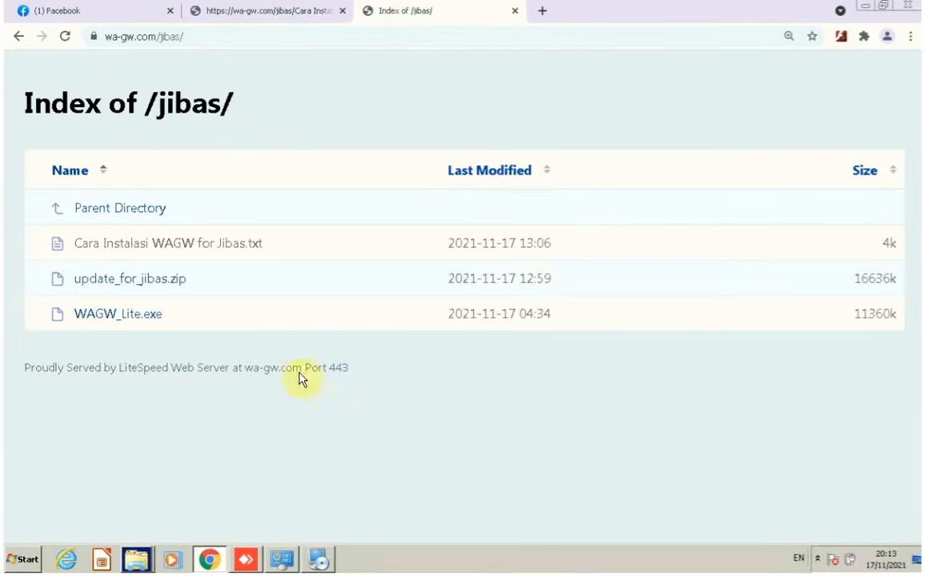
pyautogui.click(136, 282)
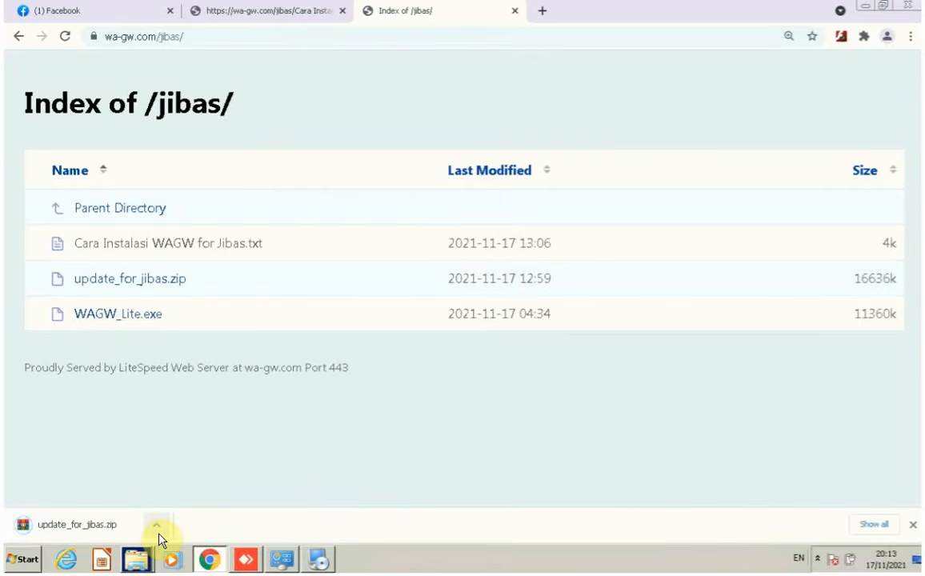
pyautogui.click(157, 525)
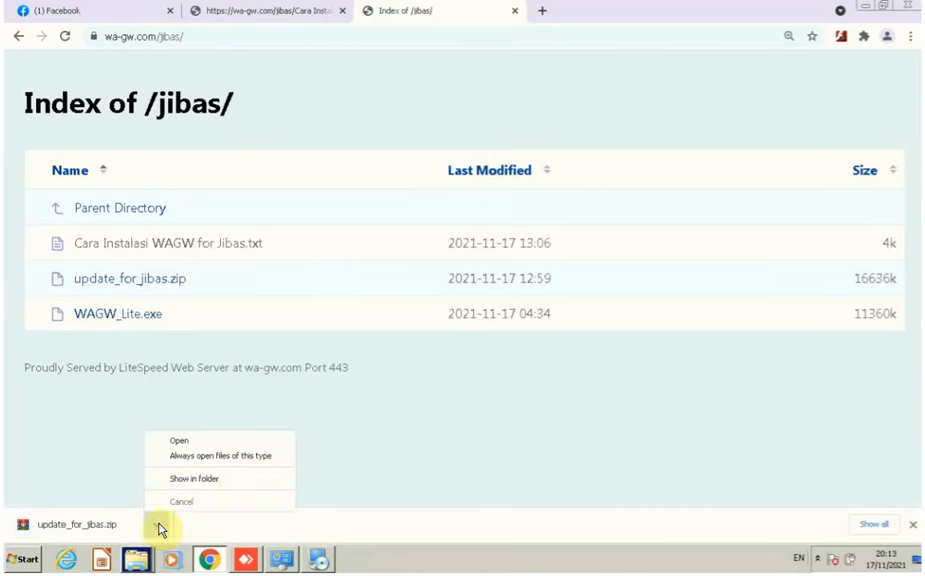
pyautogui.click(198, 481)
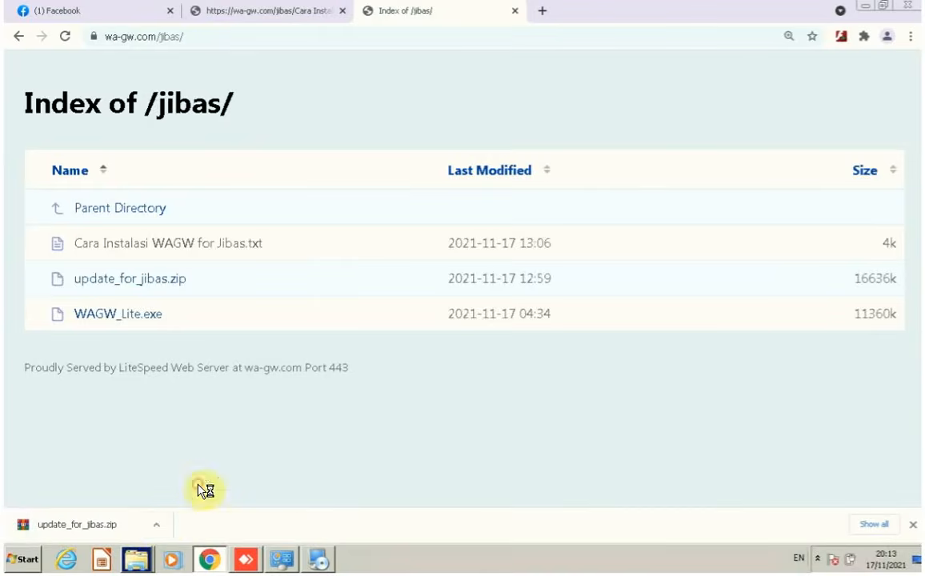
# Move update_for_jibas from Downloads into the C:\WG_Lite folder.
pyautogui.rightClick(281, 154)
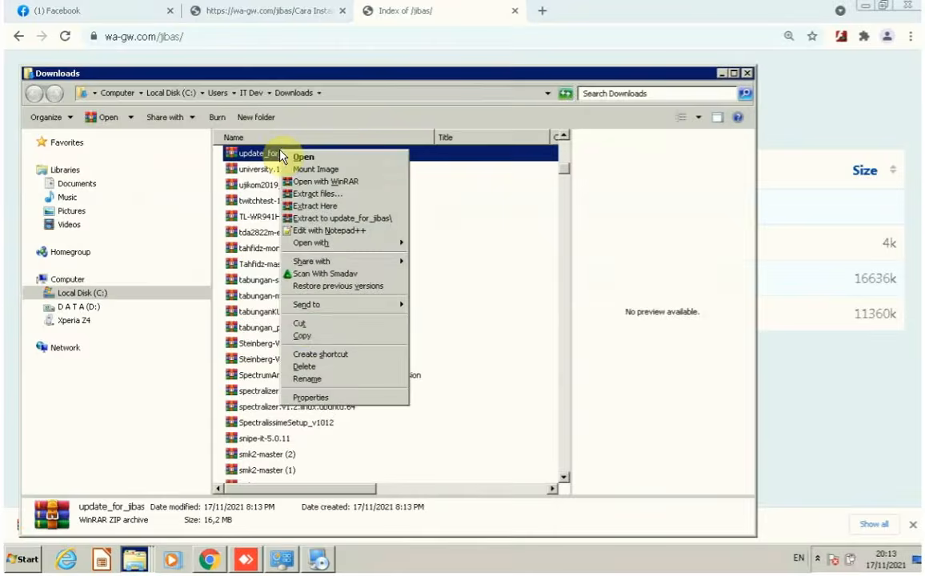
pyautogui.click(300, 325)
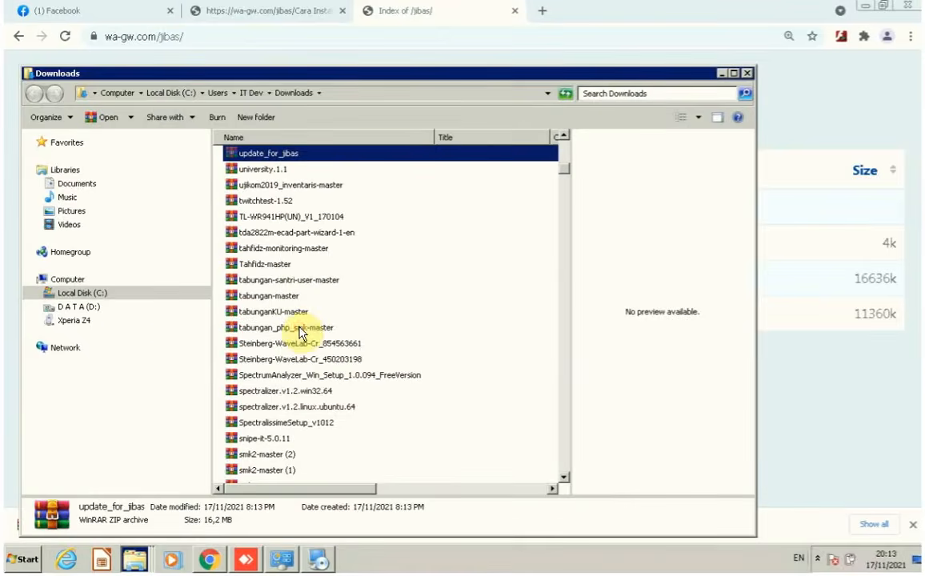
pyautogui.click(86, 294)
pyautogui.scroll(-4, 253, 346)
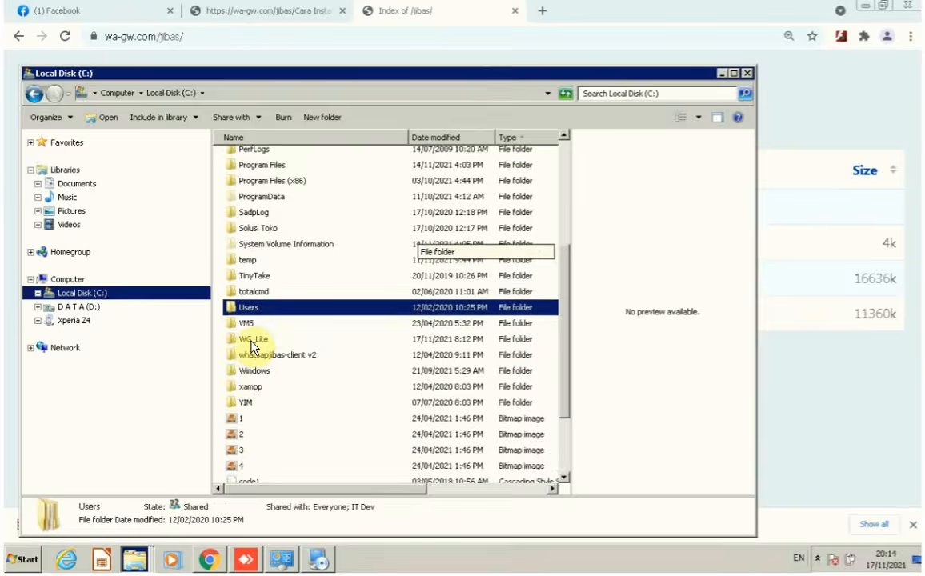
pyautogui.scroll(-1, 254, 345)
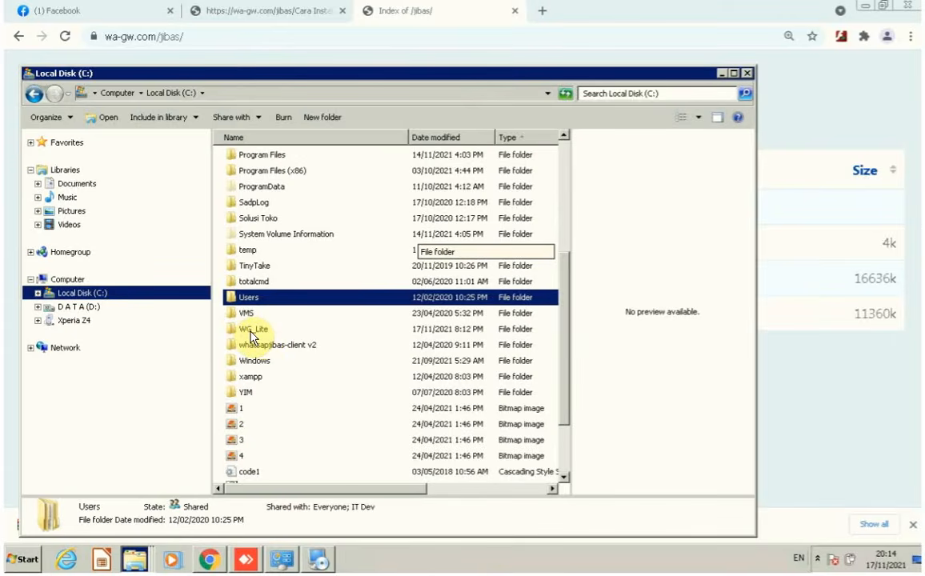
pyautogui.scroll(-2, 252, 332)
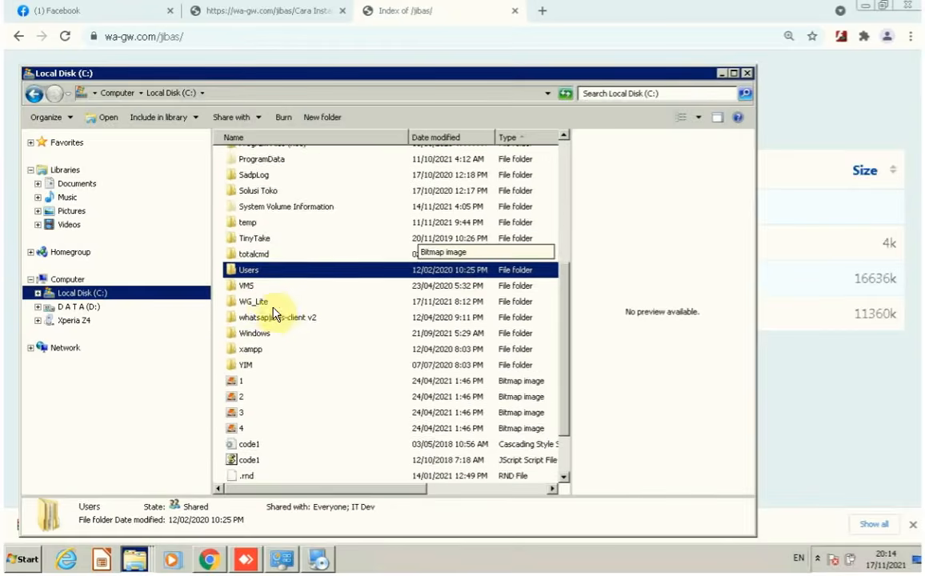
pyautogui.scroll(-3, 258, 308)
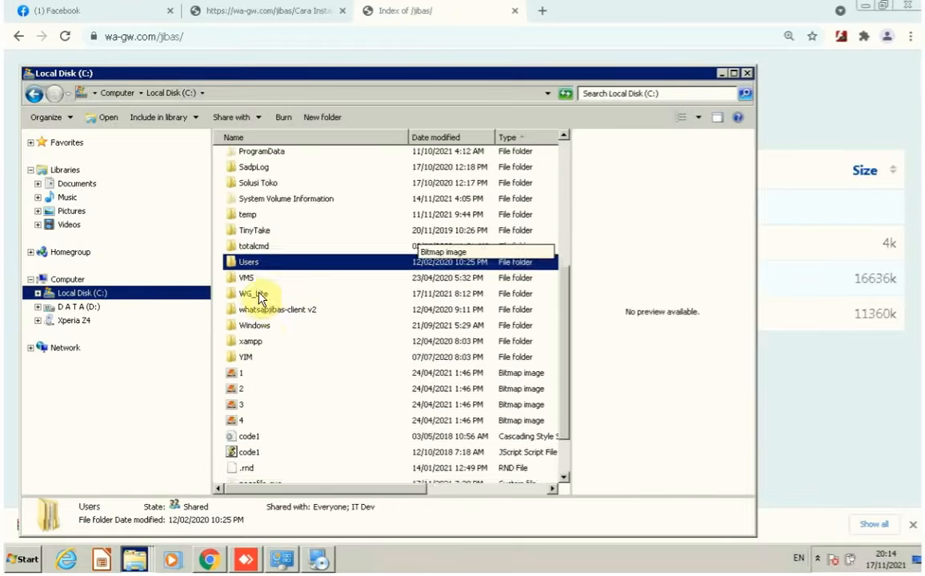
pyautogui.click(253, 256)
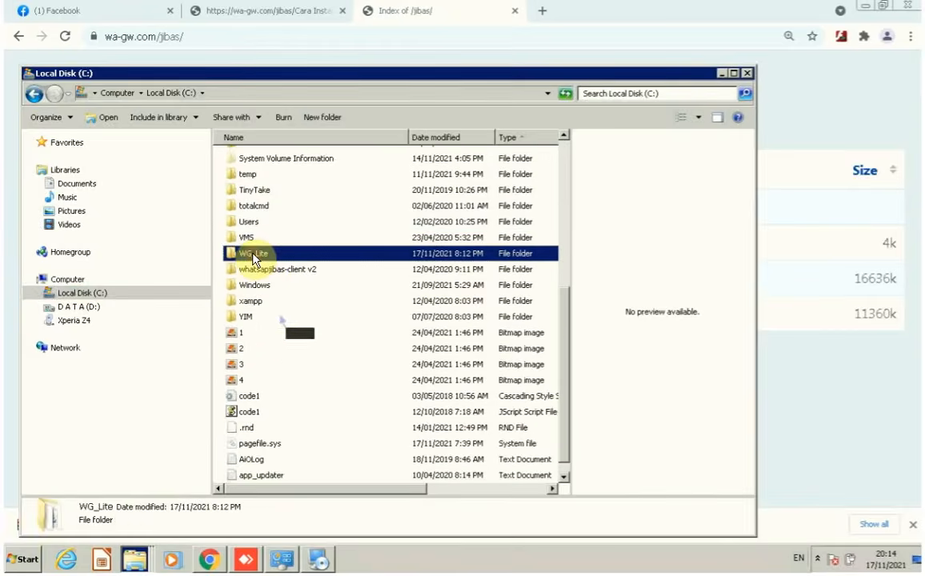
pyautogui.doubleClick(253, 256)
pyautogui.write('up')
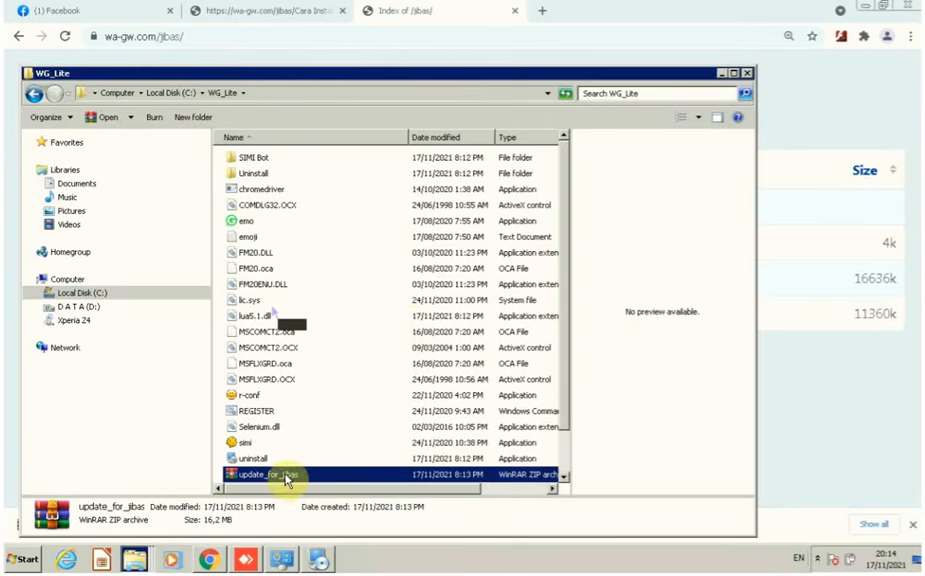
# Extract update_for_jibas.zip here, replacing all existing files.
pyautogui.rightClick(284, 476)
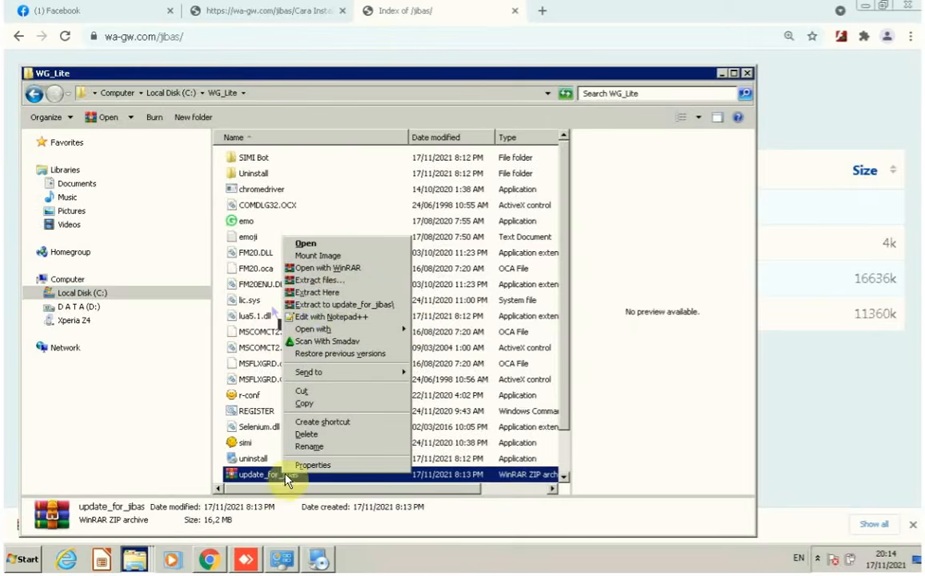
pyautogui.click(325, 293)
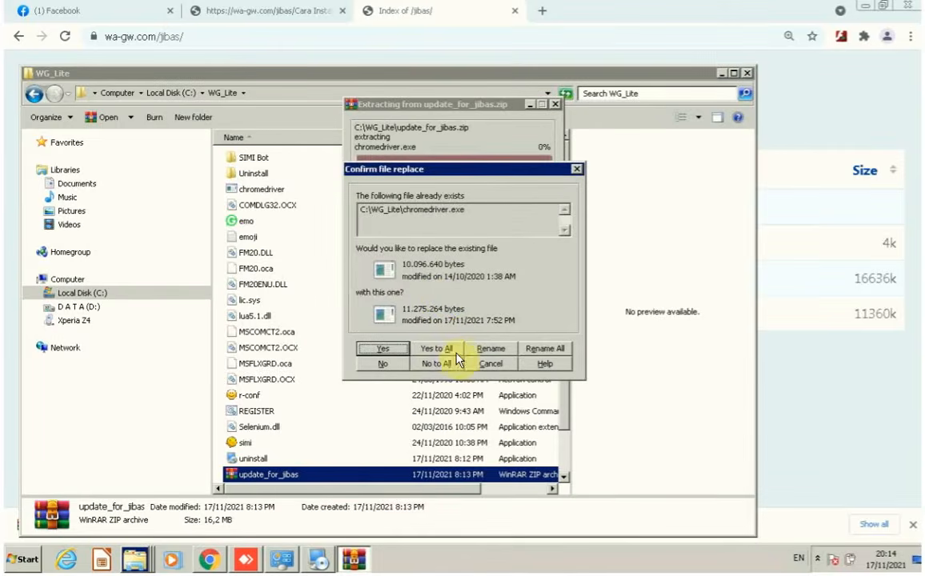
pyautogui.click(444, 349)
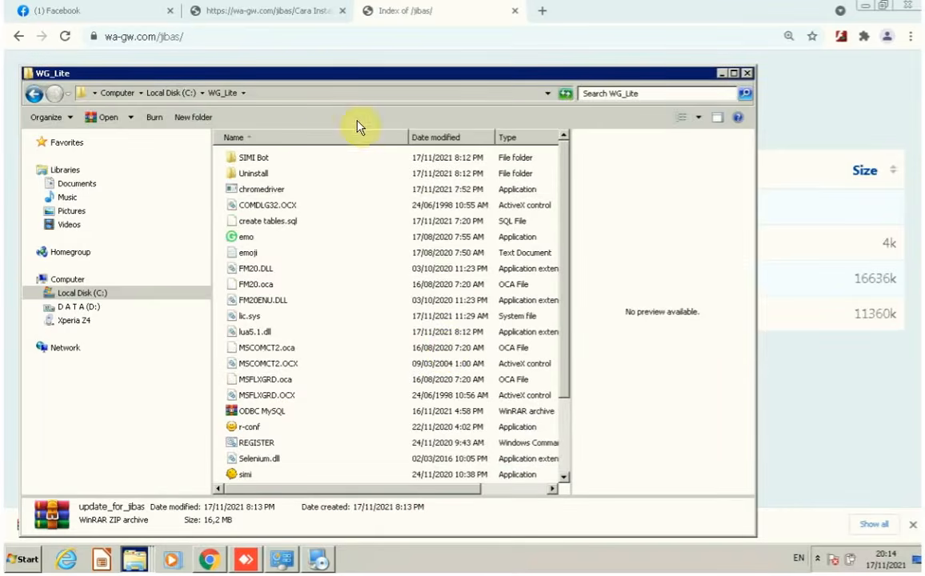
# Review installation step 4 about extracting the ODBC MySQL and SQLYog archives.
pyautogui.click(300, 19)
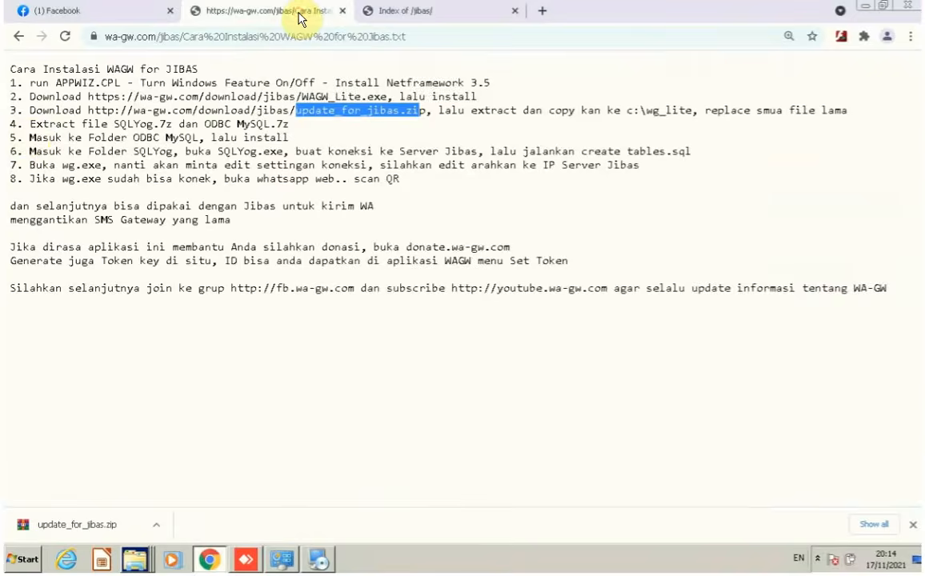
pyautogui.moveTo(33, 123); pyautogui.dragTo(311, 131)
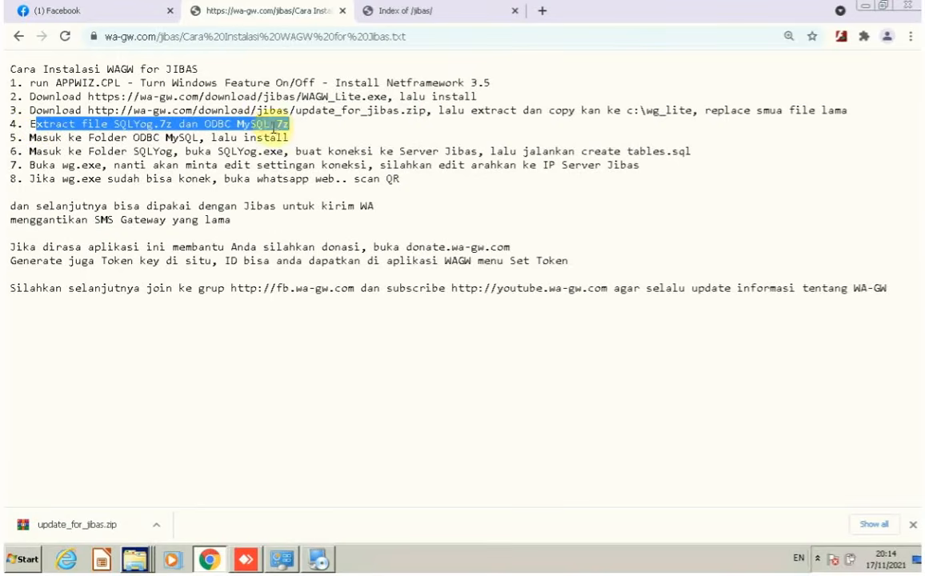
pyautogui.click(134, 565)
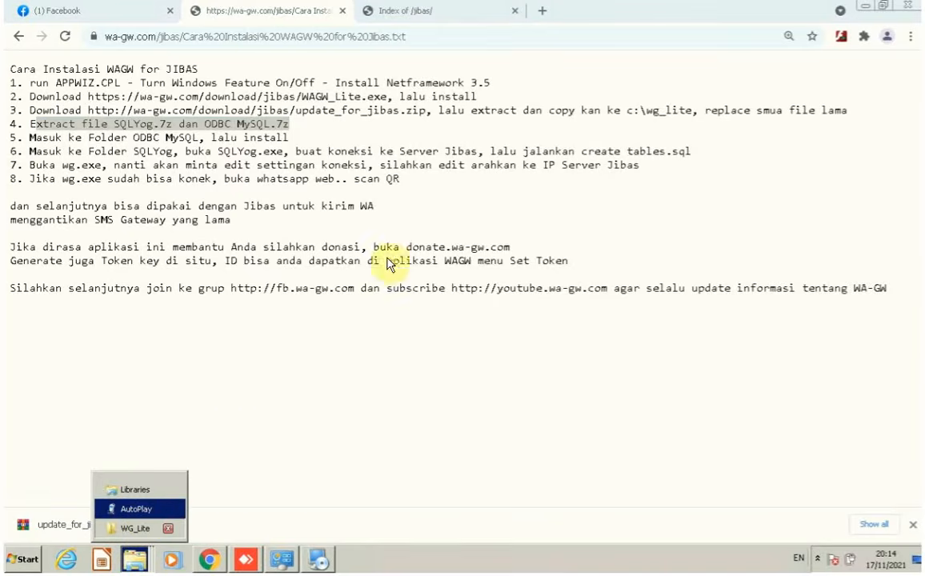
pyautogui.click(134, 529)
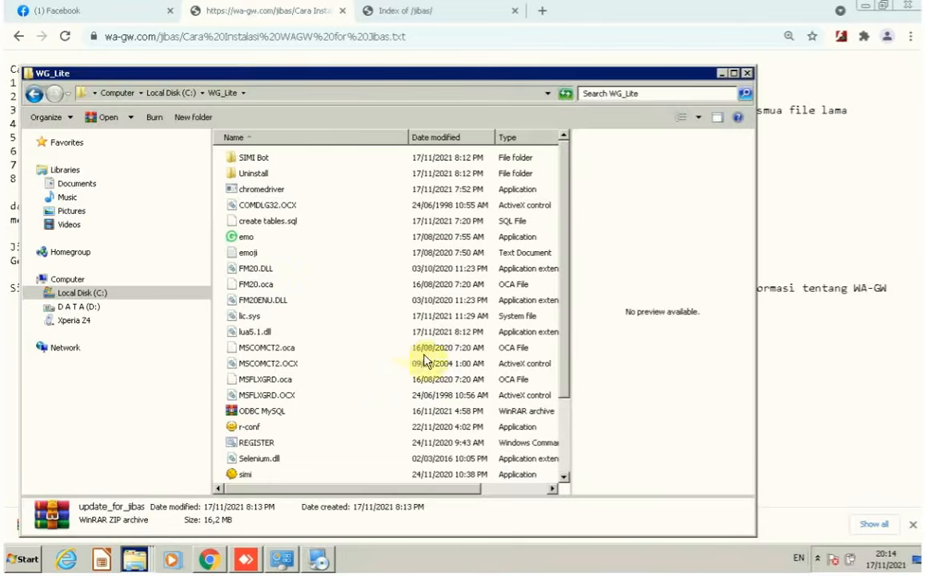
# Extract the ODBC MySQL and SQLYog archives into their own folders and check both.
pyautogui.click(259, 411)
pyautogui.rightClick(259, 411)
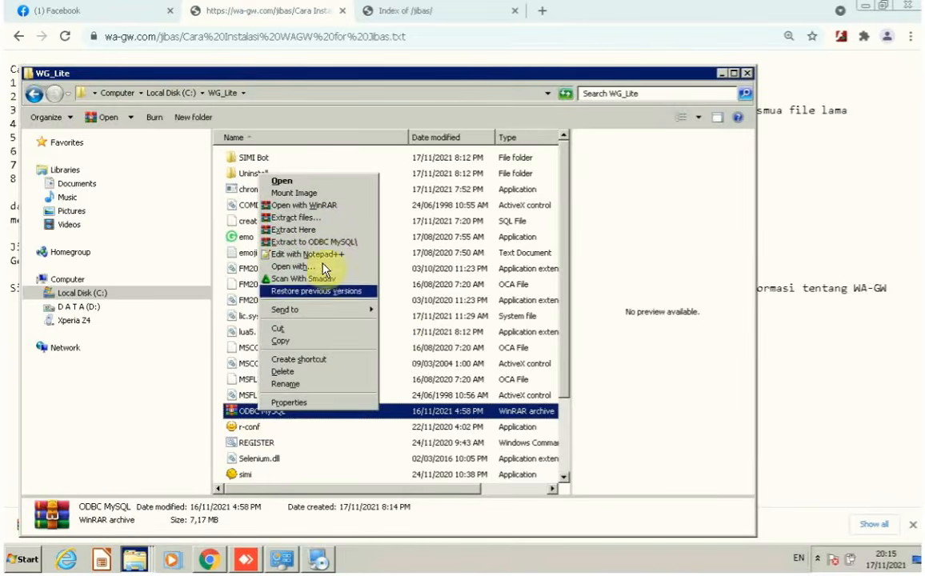
pyautogui.click(329, 241)
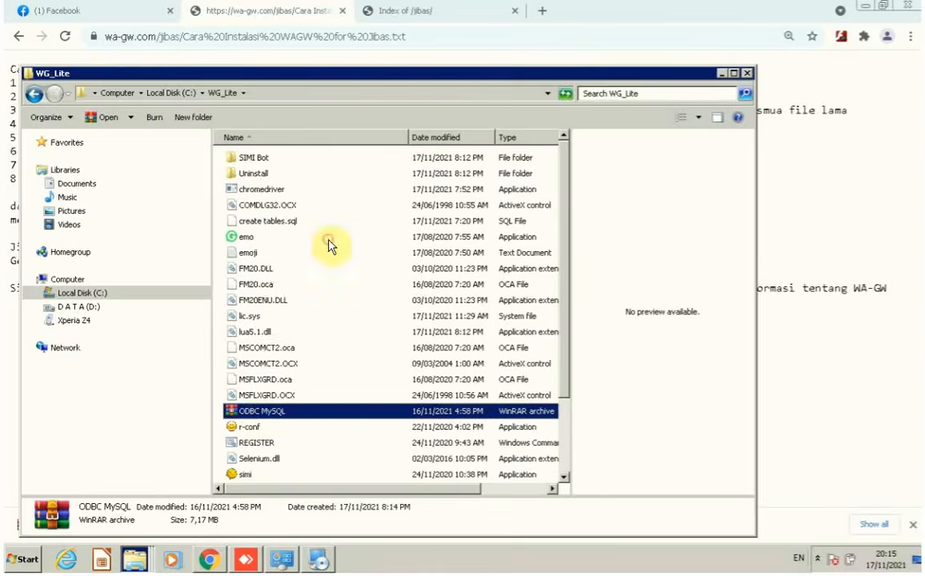
pyautogui.scroll(-2, 360, 360)
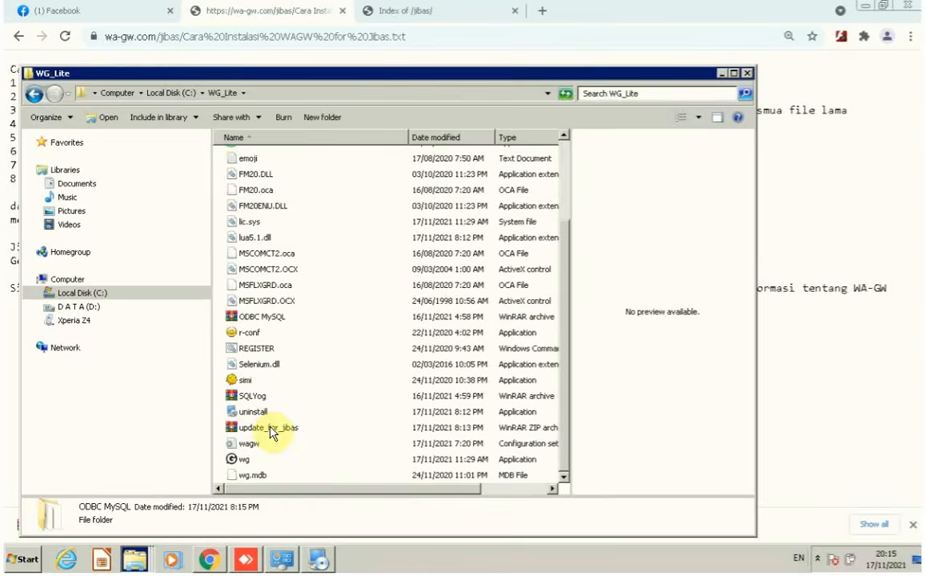
pyautogui.click(243, 396)
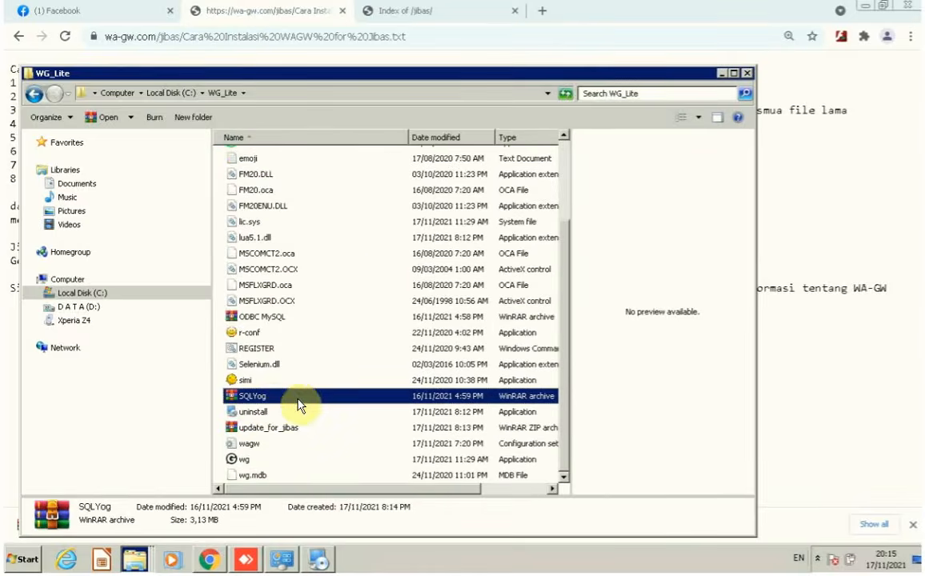
pyautogui.rightClick(270, 397)
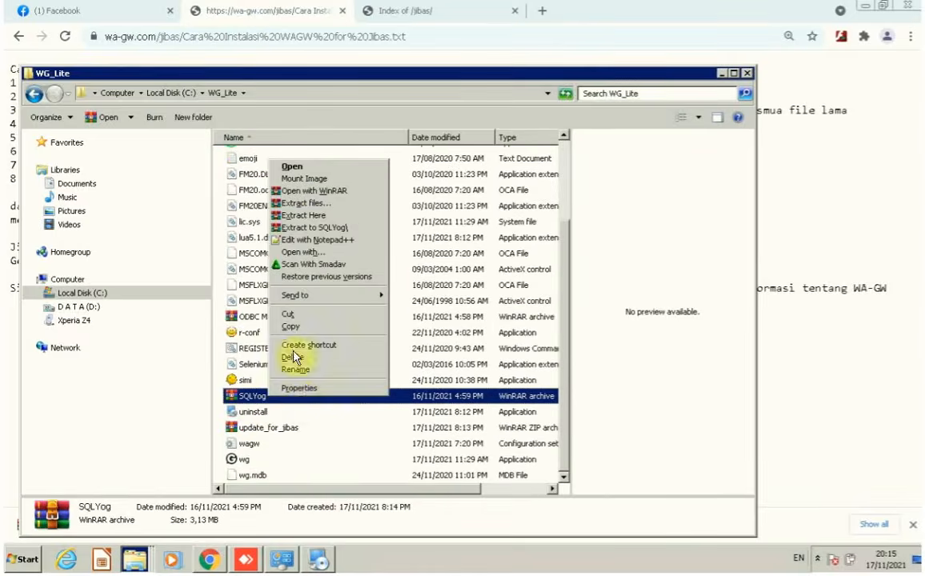
pyautogui.click(305, 227)
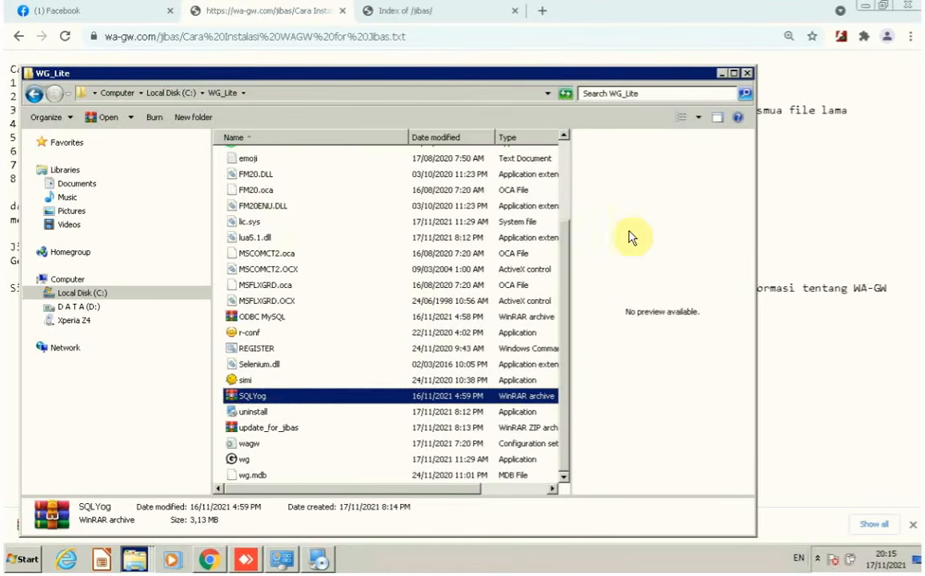
pyautogui.scroll(3, 566, 182)
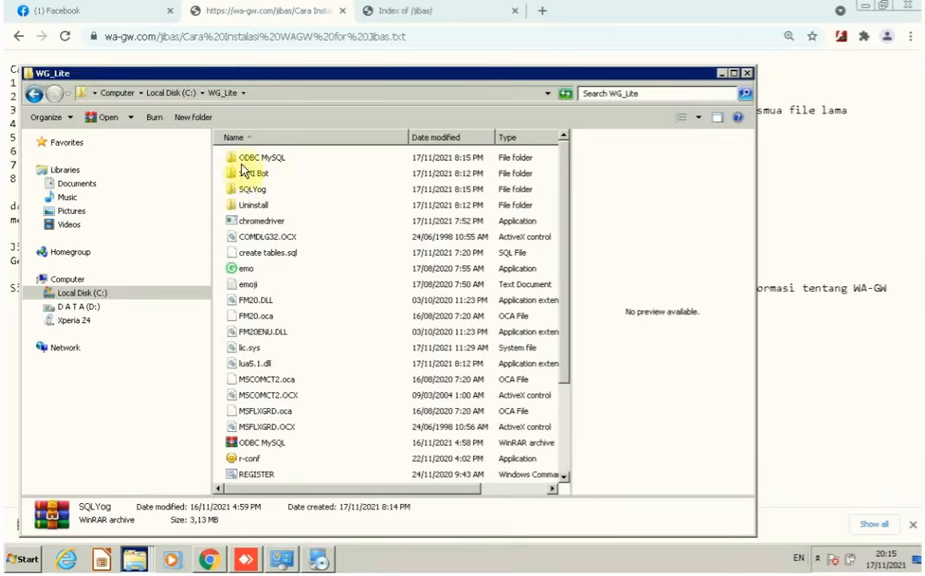
pyautogui.click(248, 158)
pyautogui.click(251, 192)
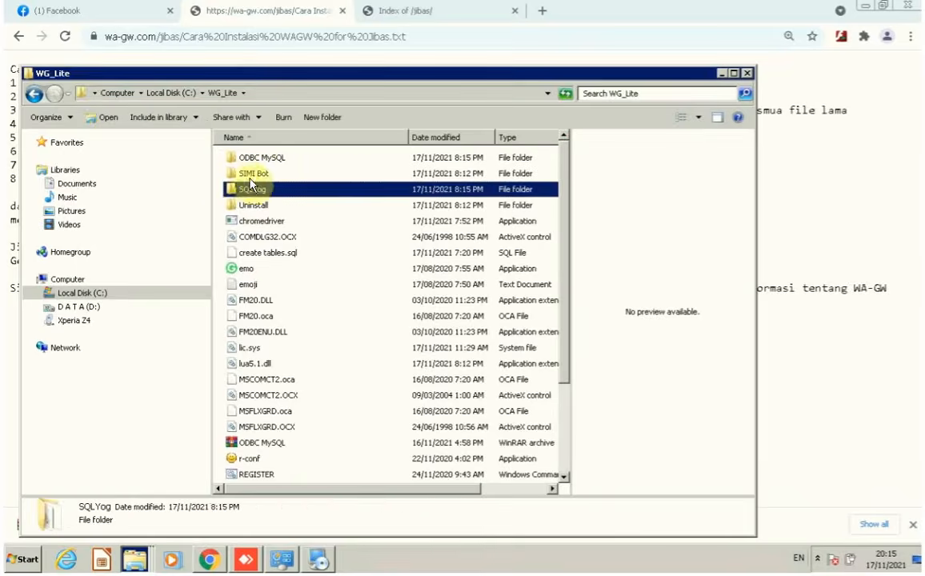
pyautogui.click(237, 161)
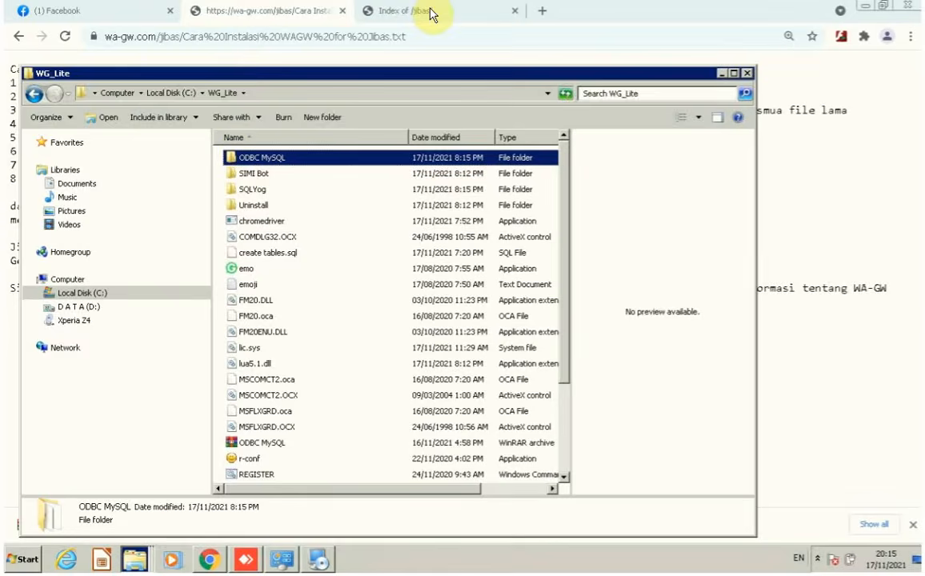
# Review installation step 5, then run the odbc mysql installer from the ODBC MySQL folder.
pyautogui.click(227, 11)
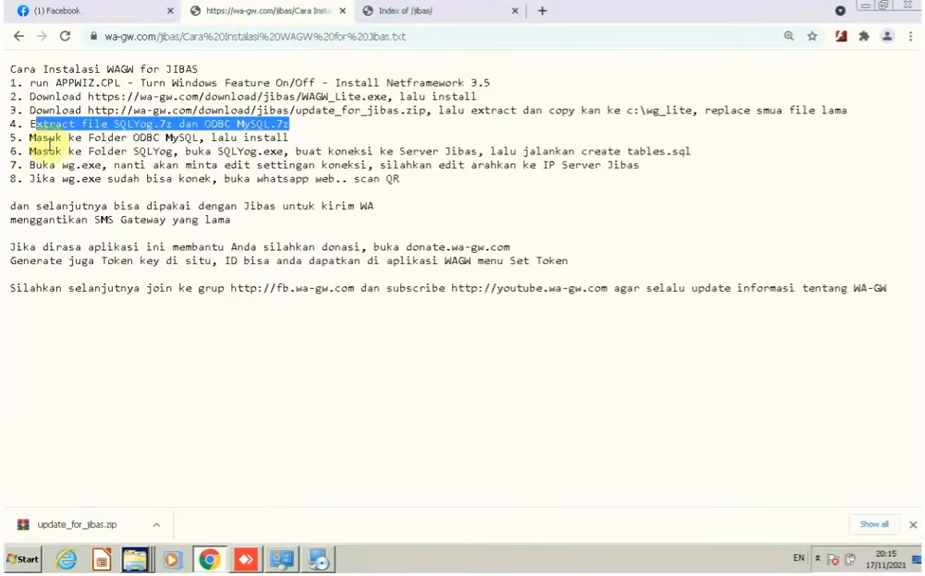
pyautogui.moveTo(29, 138); pyautogui.dragTo(304, 141)
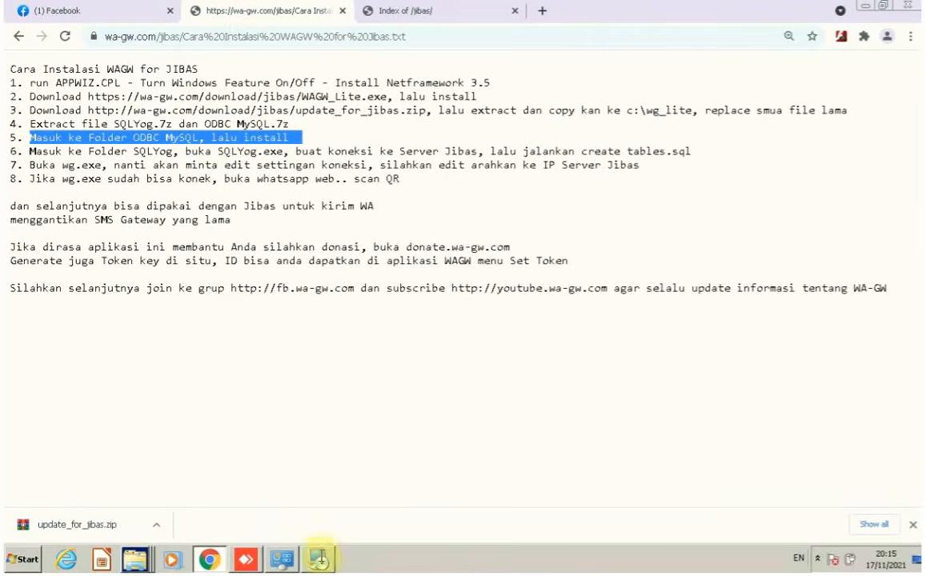
pyautogui.click(135, 558)
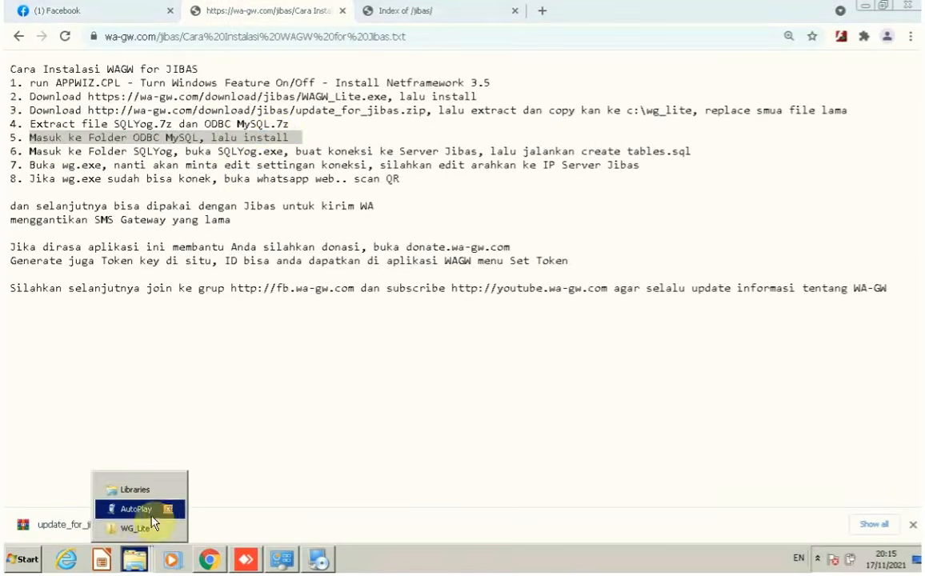
pyautogui.click(136, 528)
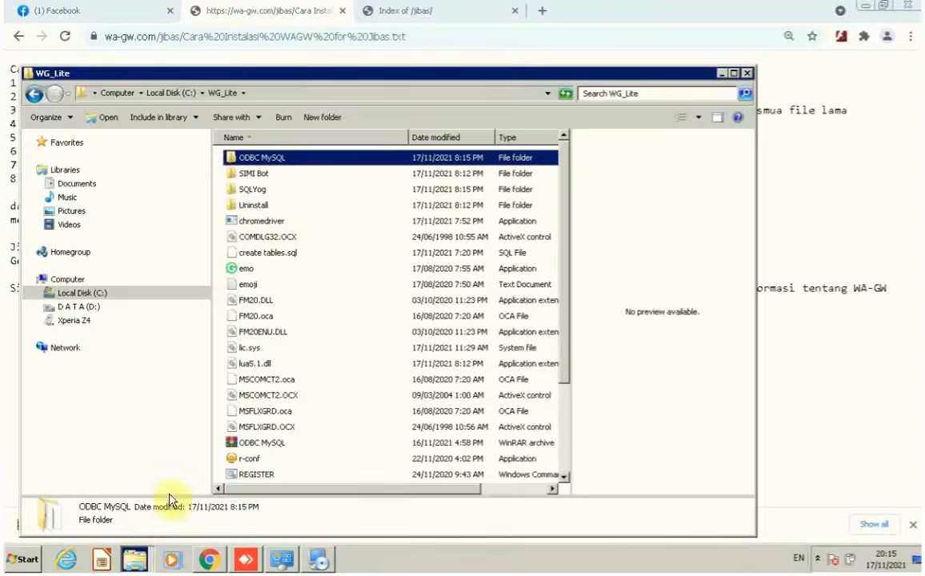
pyautogui.doubleClick(236, 160)
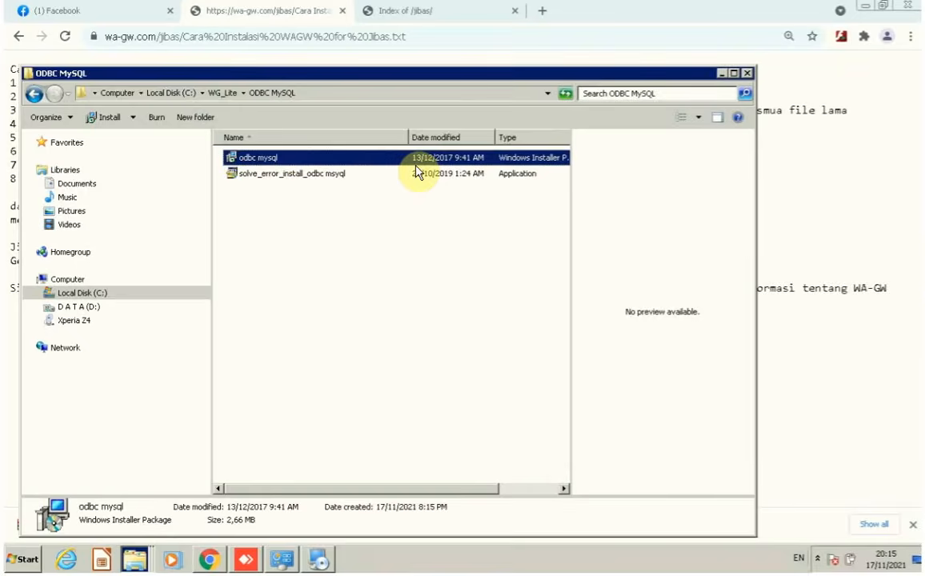
pyautogui.click(240, 172)
pyautogui.doubleClick(236, 160)
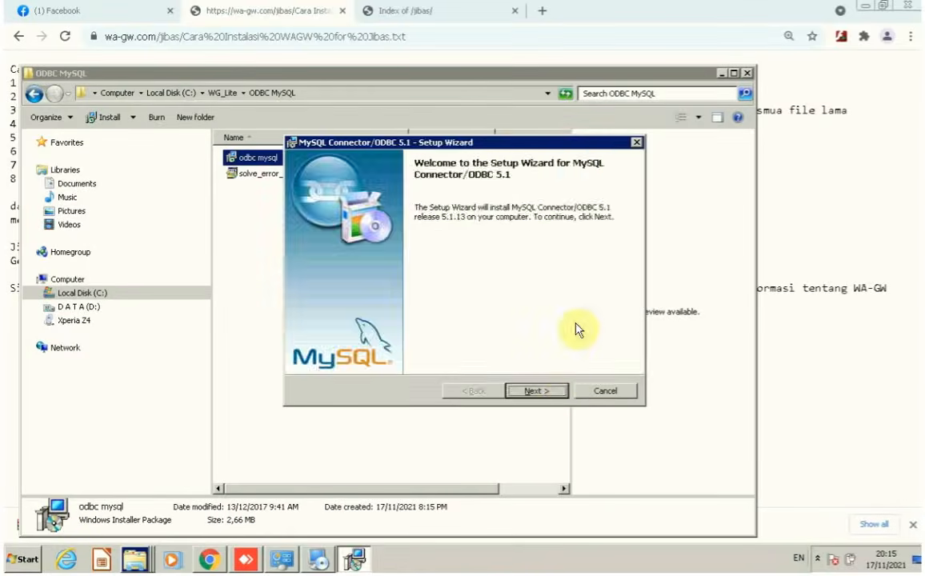
# Accept the license and install MySQL Connector/ODBC 5.1 through to Finish.
pyautogui.click(558, 392)
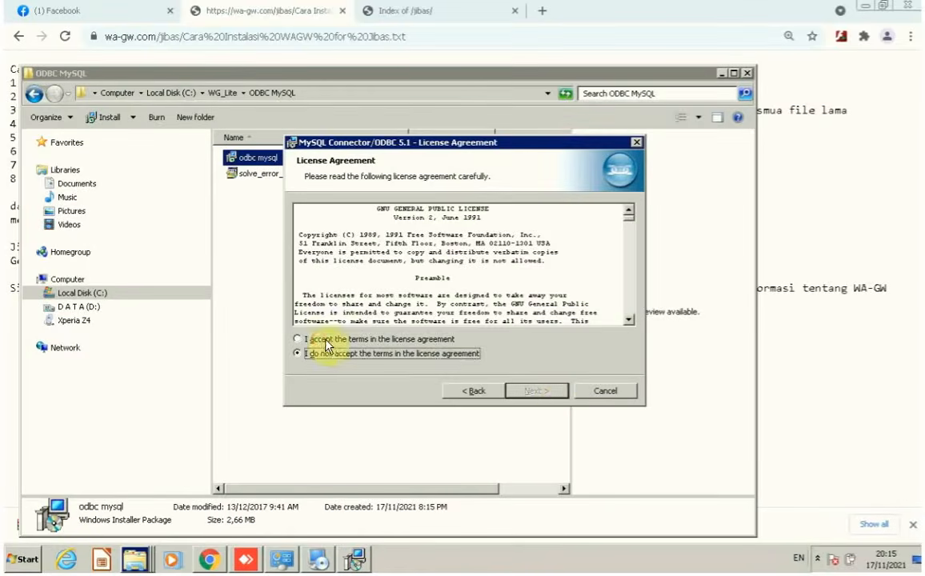
pyautogui.click(299, 339)
pyautogui.click(555, 393)
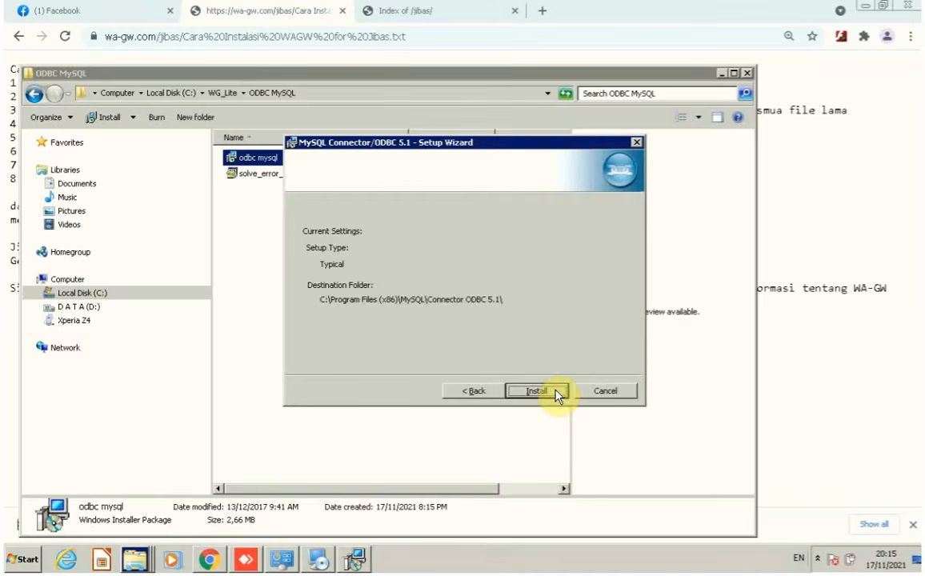
pyautogui.click(536, 390)
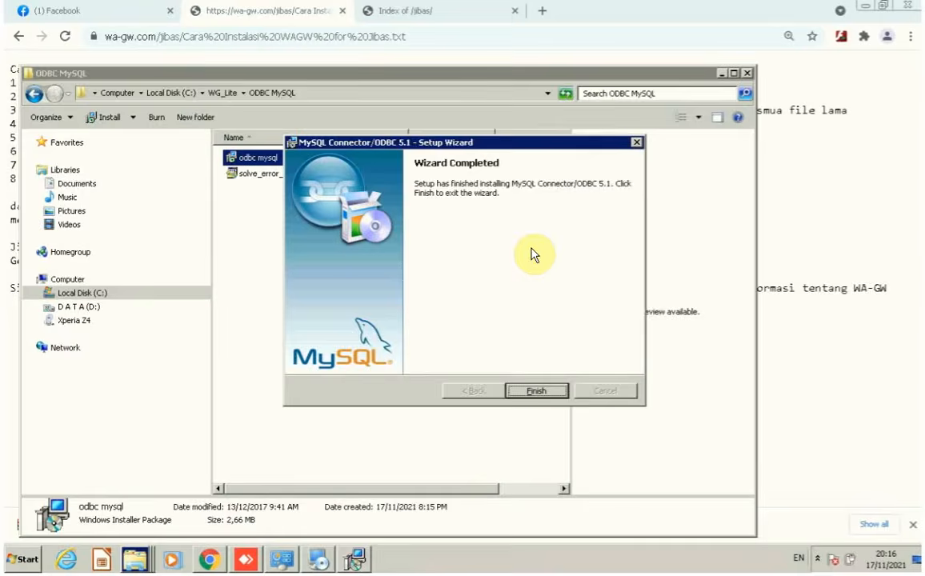
pyautogui.click(536, 390)
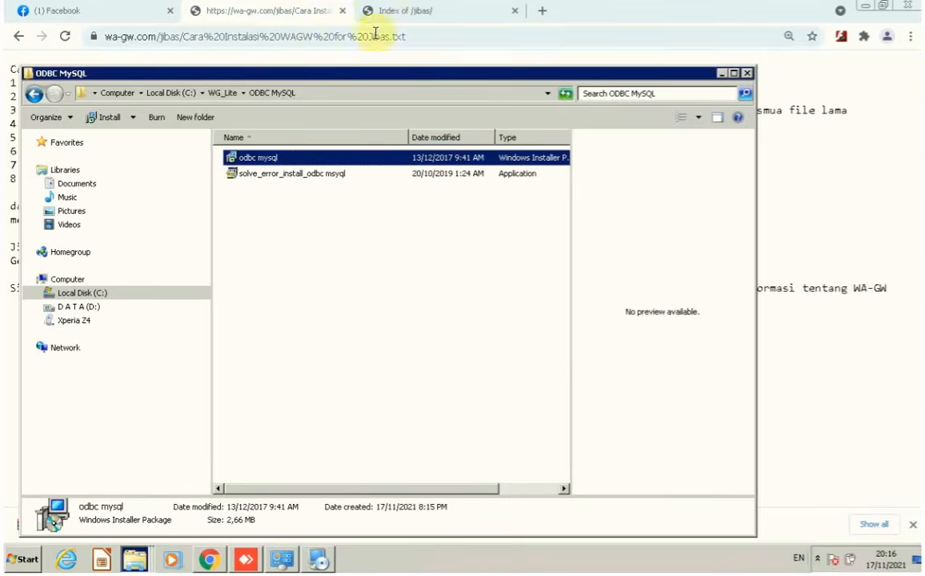
# Review installation step 6 and return to the ODBC MySQL folder window.
pyautogui.click(219, 12)
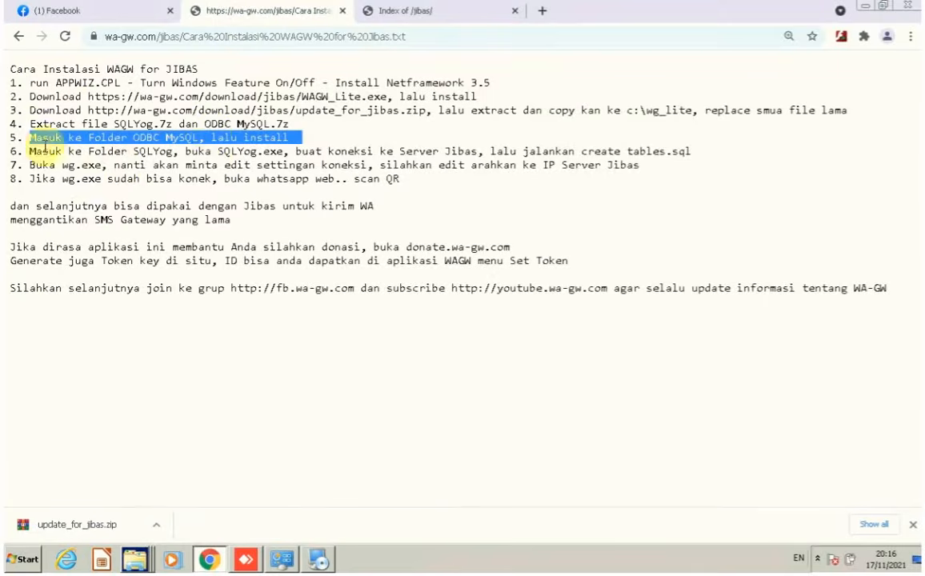
pyautogui.moveTo(26, 150); pyautogui.dragTo(697, 155)
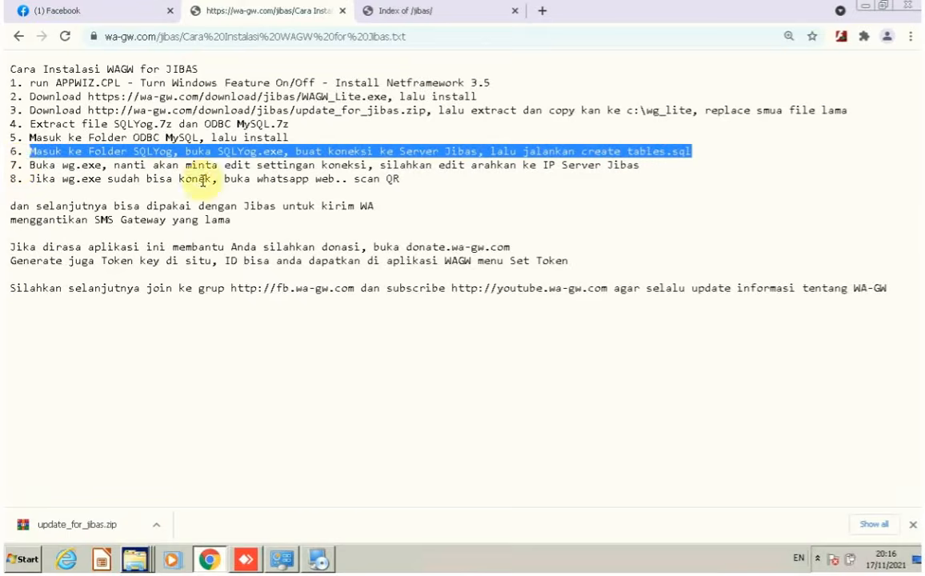
pyautogui.click(140, 557)
pyautogui.click(140, 529)
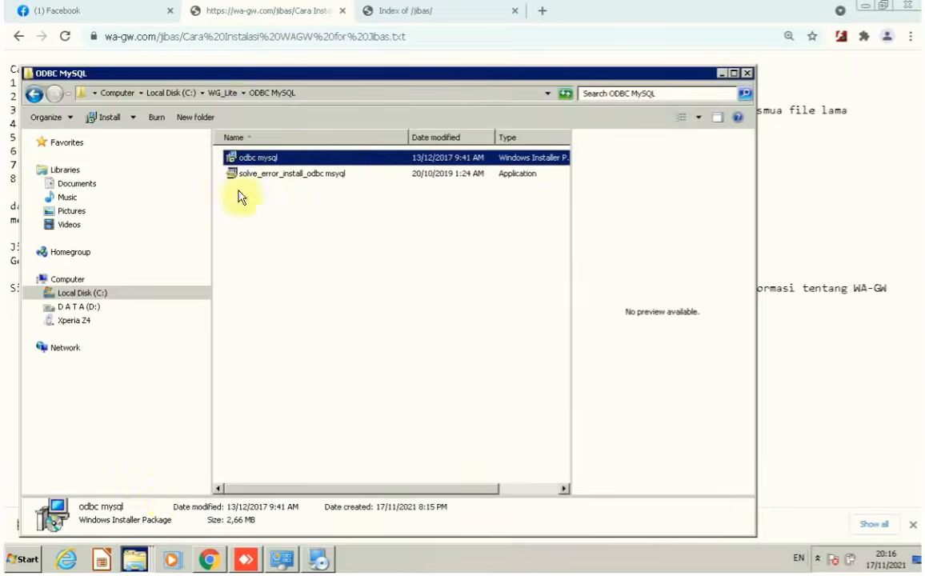
# Launch SQLyogCommunity from WG_Lite\SQLYog and confirm the interface language.
pyautogui.click(225, 93)
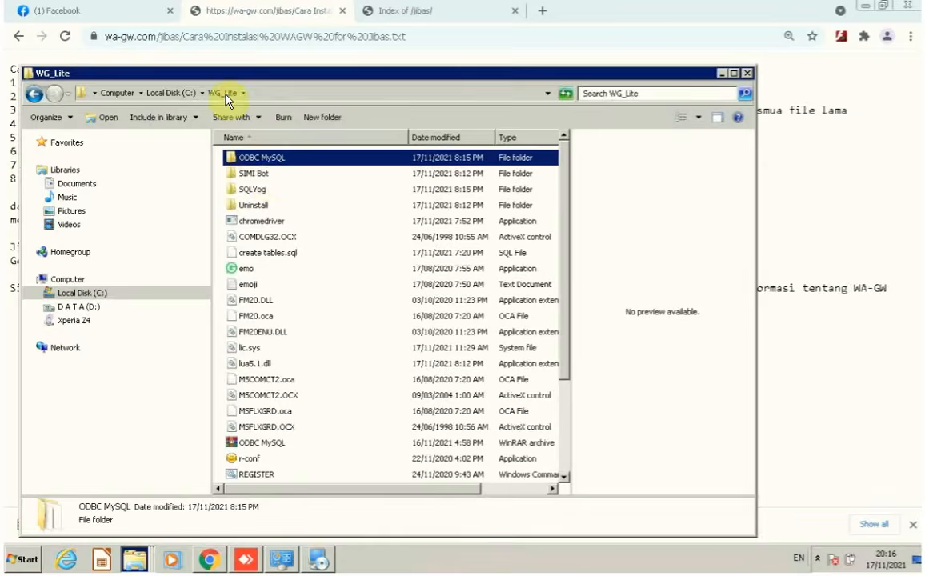
pyautogui.click(238, 191)
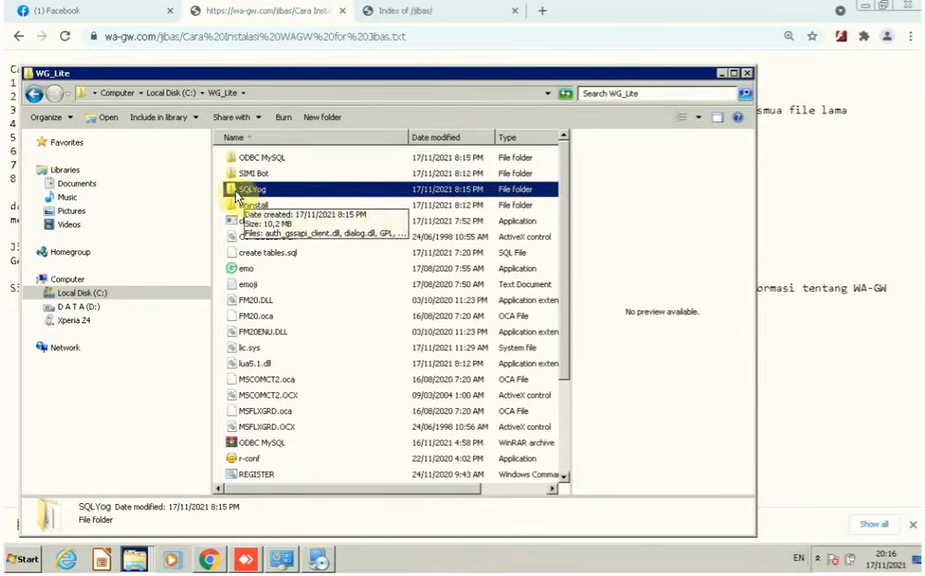
pyautogui.doubleClick(238, 191)
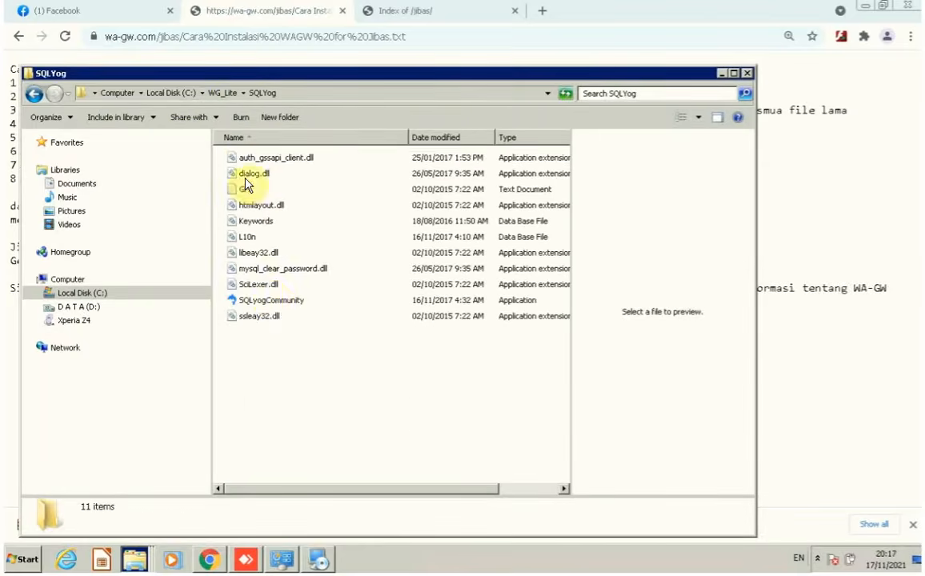
pyautogui.click(256, 301)
pyautogui.doubleClick(237, 306)
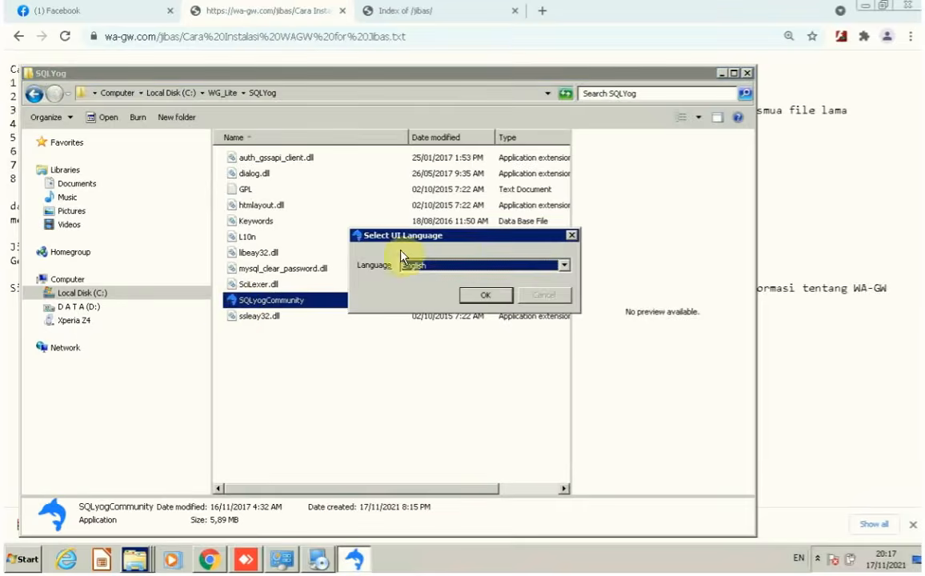
pyautogui.click(490, 294)
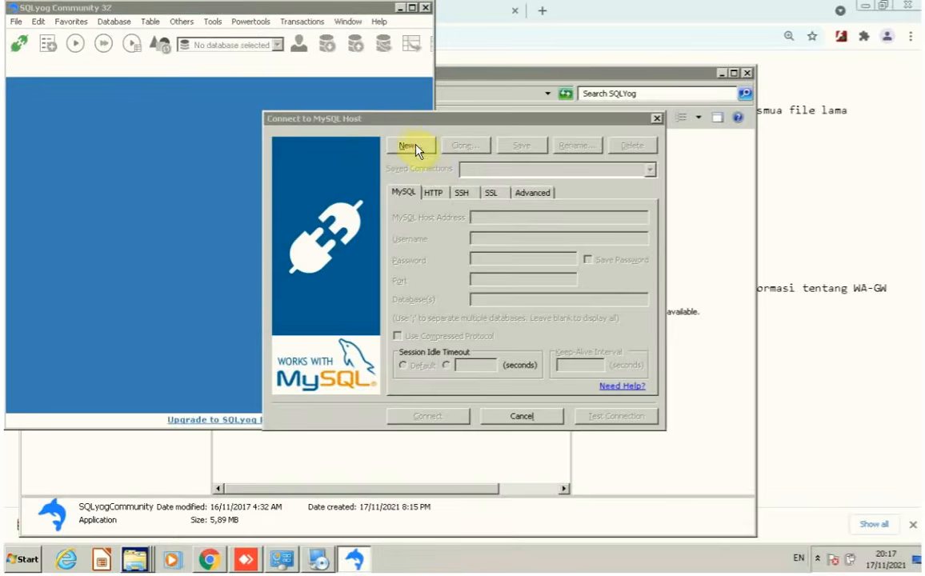
# Create a new MySQL connection on port 3434 and enter the root password.
pyautogui.click(409, 145)
pyautogui.click(482, 294)
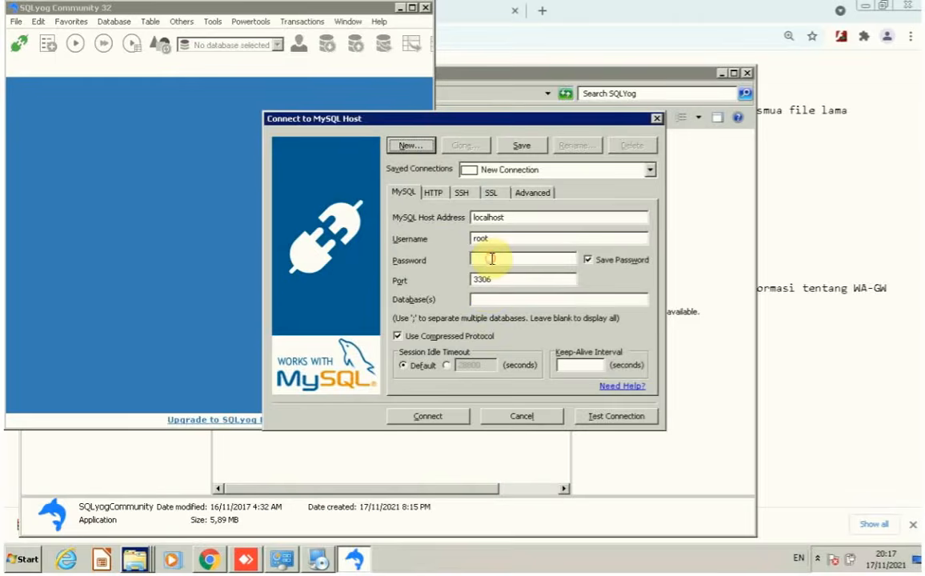
pyautogui.moveTo(495, 280); pyautogui.dragTo(420, 288)
pyautogui.write('3434')
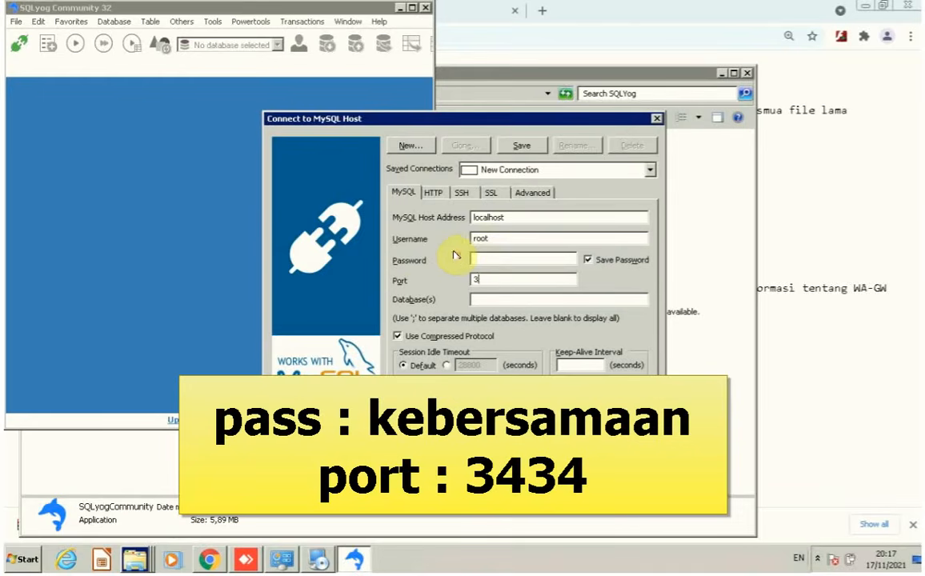
pyautogui.click(504, 257)
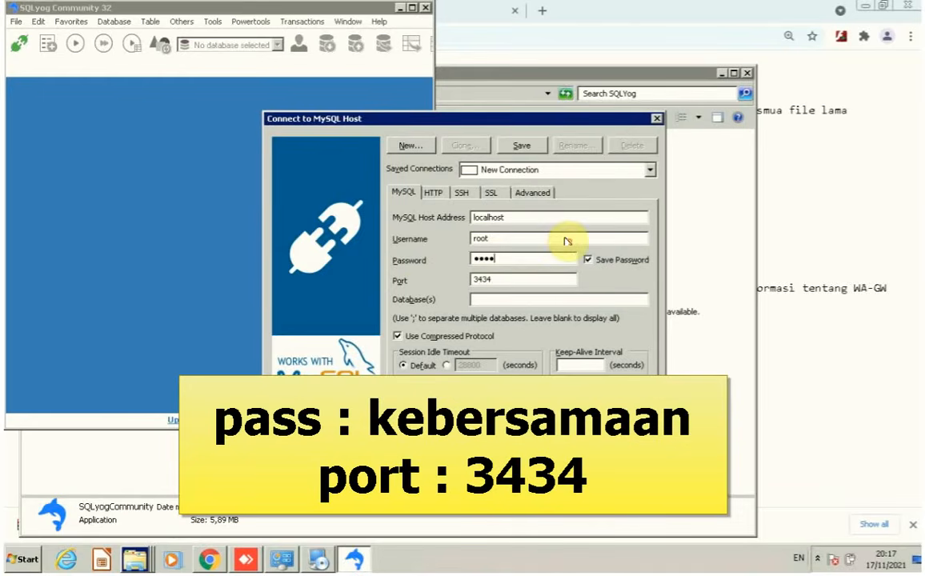
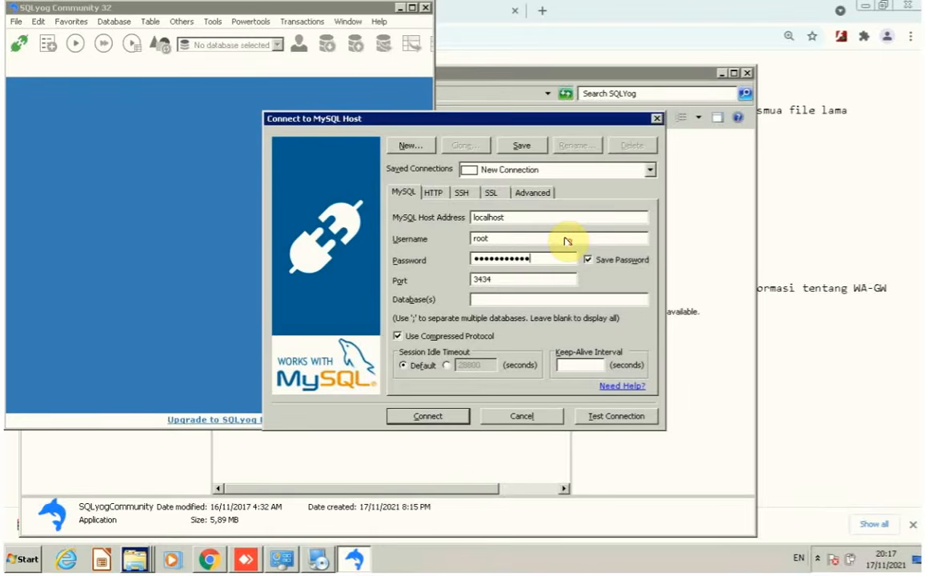
pyautogui.doubleClick(533, 216)
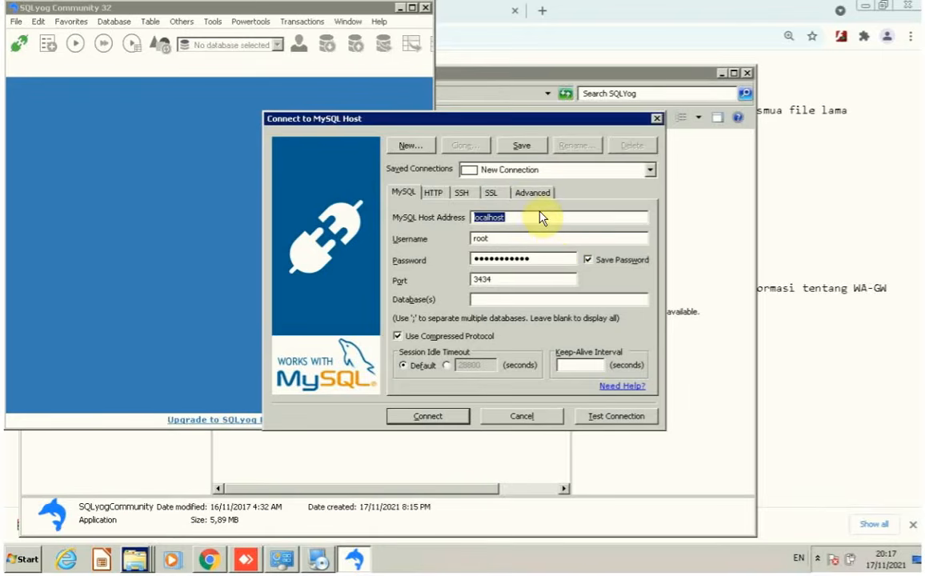
# Test the connection, connect, save the connection details and dismiss the update notice.
pyautogui.click(624, 418)
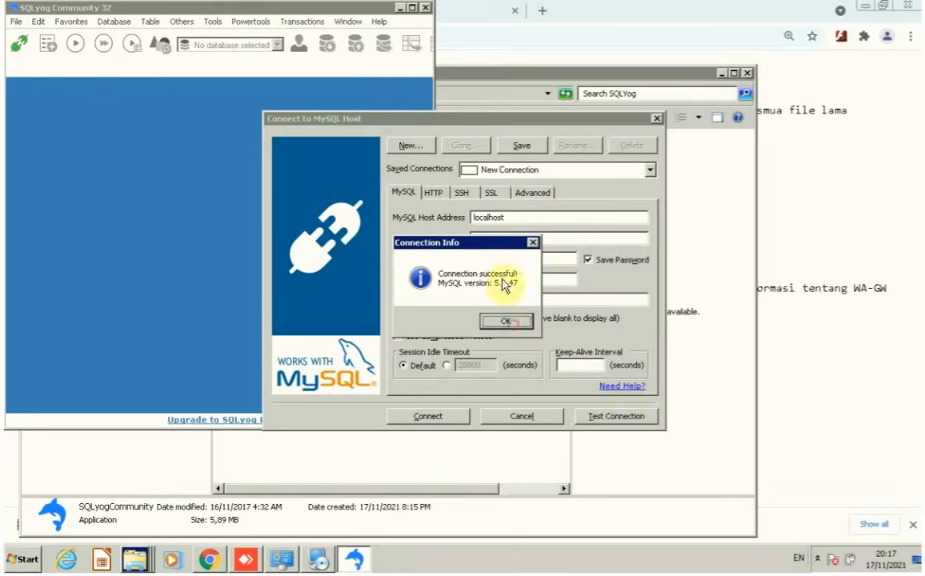
pyautogui.click(505, 320)
pyautogui.click(441, 416)
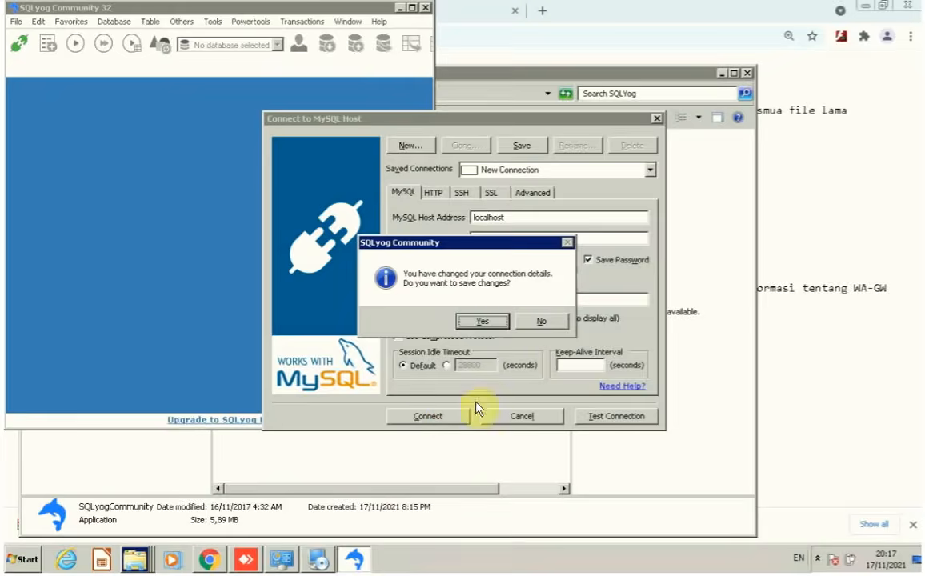
pyautogui.click(485, 321)
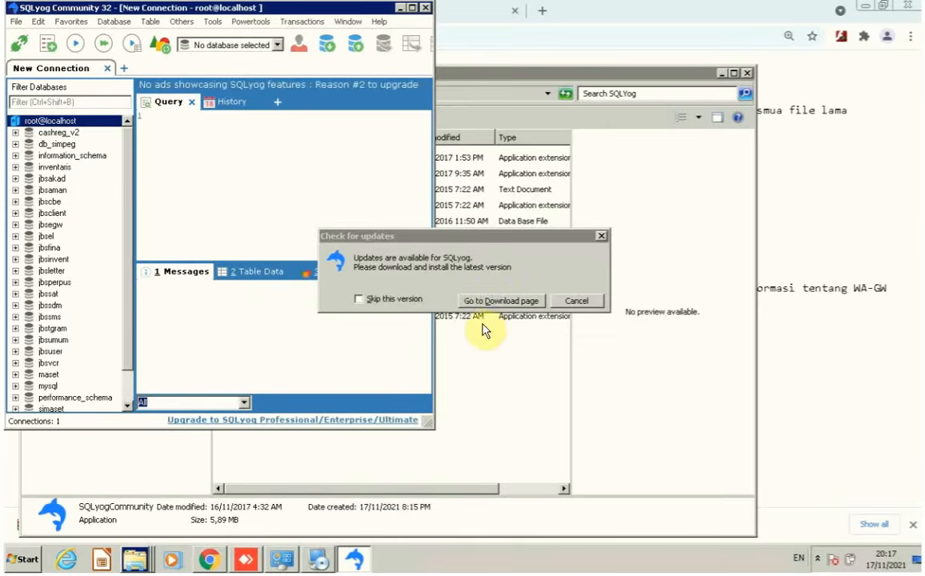
pyautogui.click(601, 236)
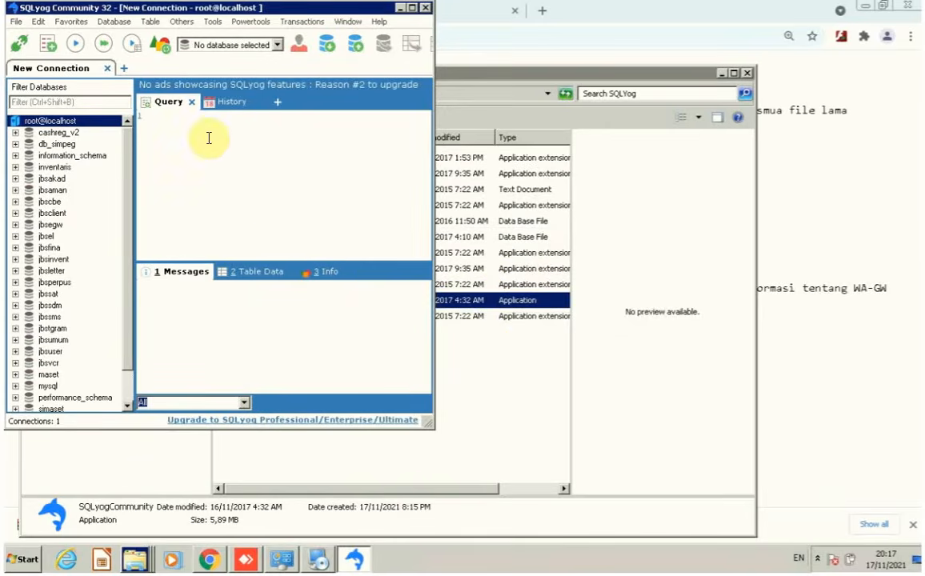
# Open C:\WG_Lite\create tables.sql in a SQLyog query tab.
pyautogui.click(17, 23)
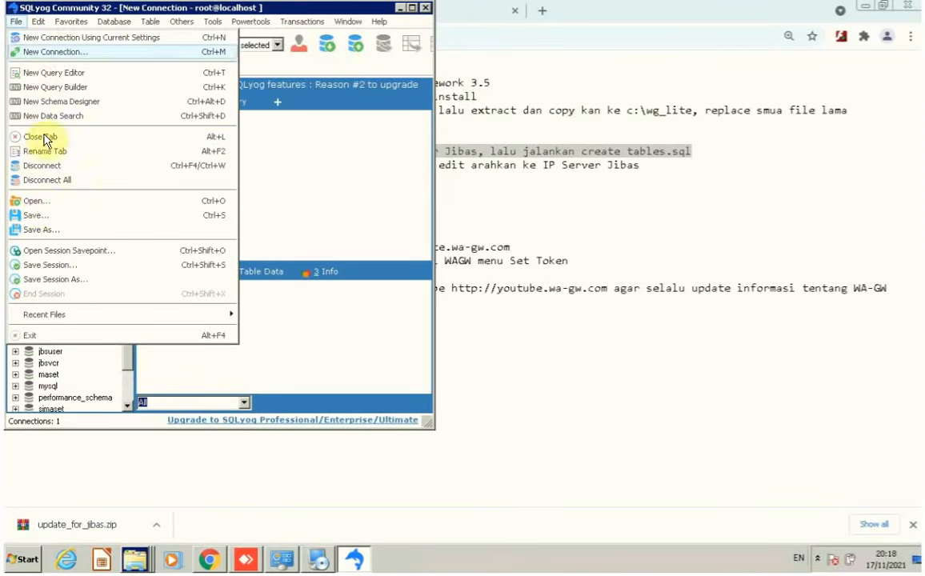
pyautogui.click(42, 208)
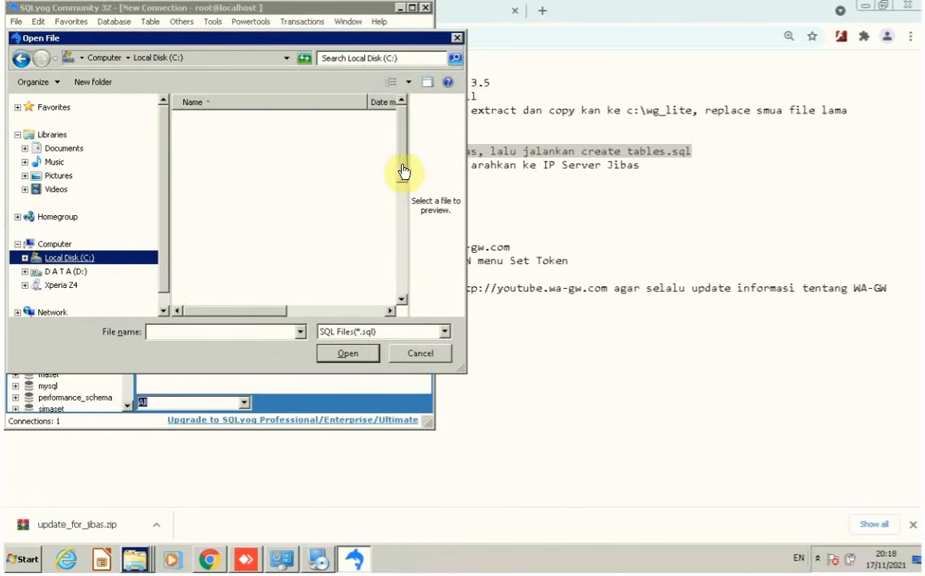
pyautogui.click(98, 260)
pyautogui.moveTo(401, 172); pyautogui.dragTo(399, 299)
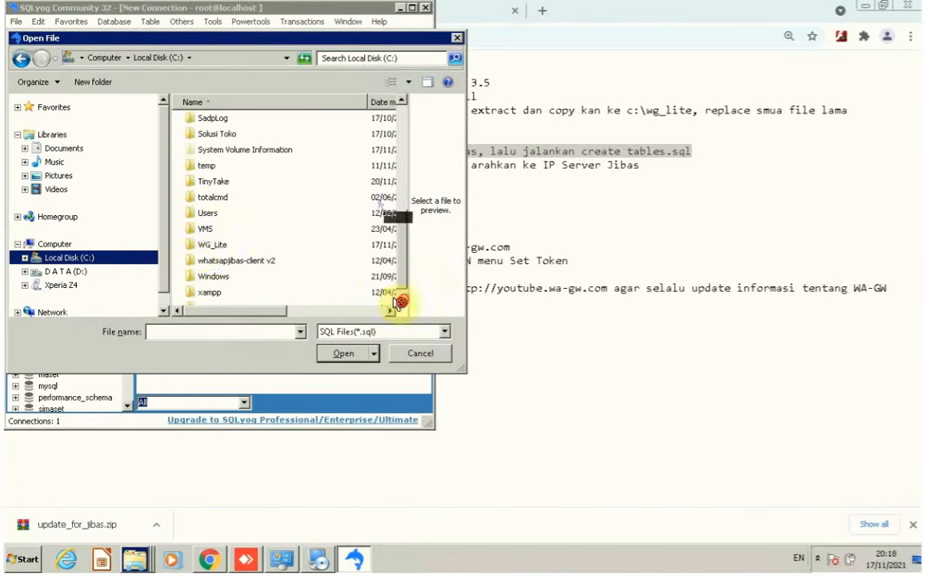
pyautogui.doubleClick(200, 247)
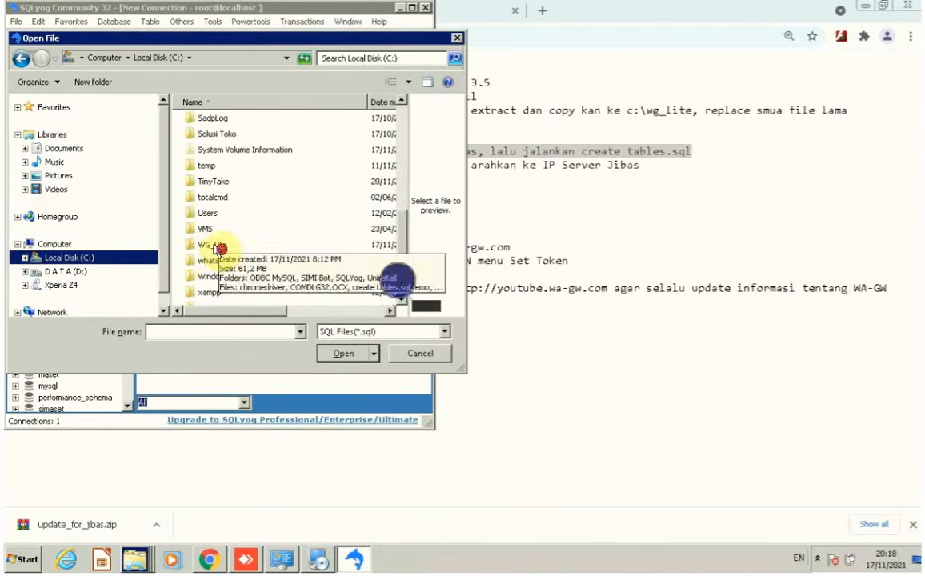
pyautogui.click(213, 246)
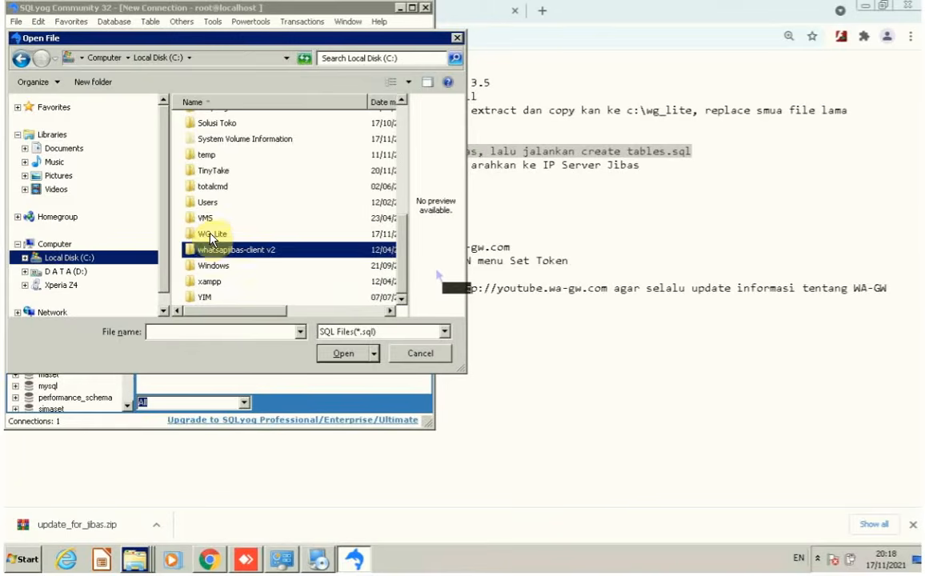
pyautogui.doubleClick(221, 234)
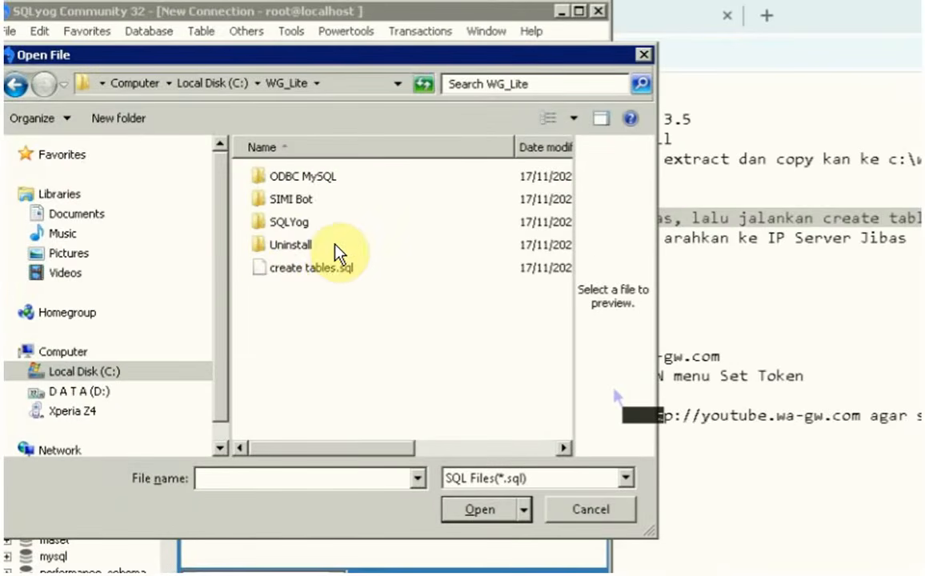
pyautogui.click(329, 268)
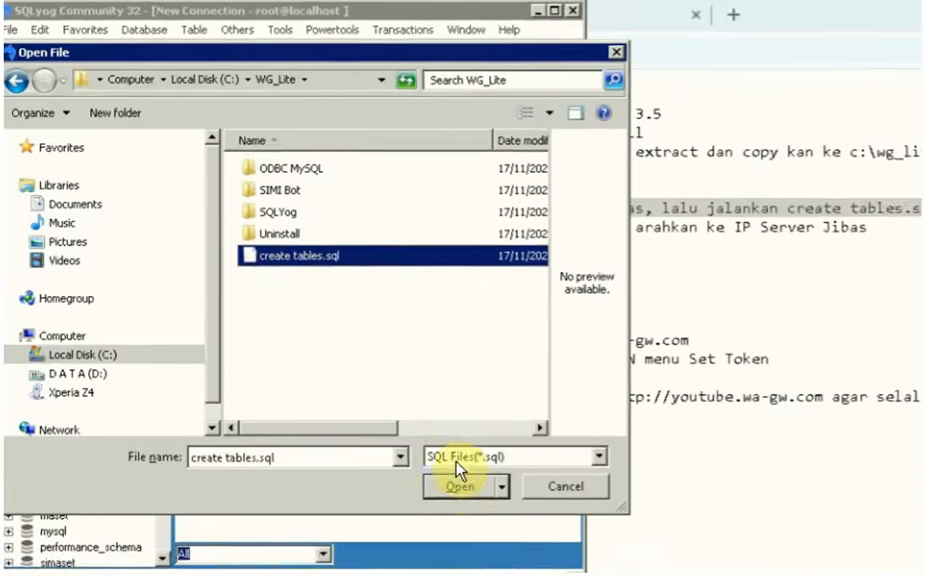
pyautogui.click(481, 509)
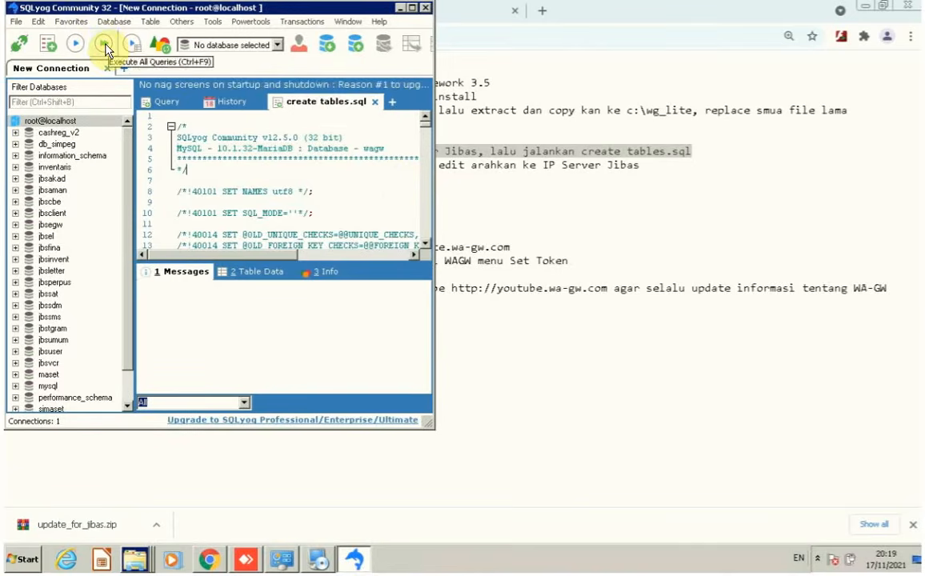
# Execute every query in the create tables.sql script.
pyautogui.click(104, 44)
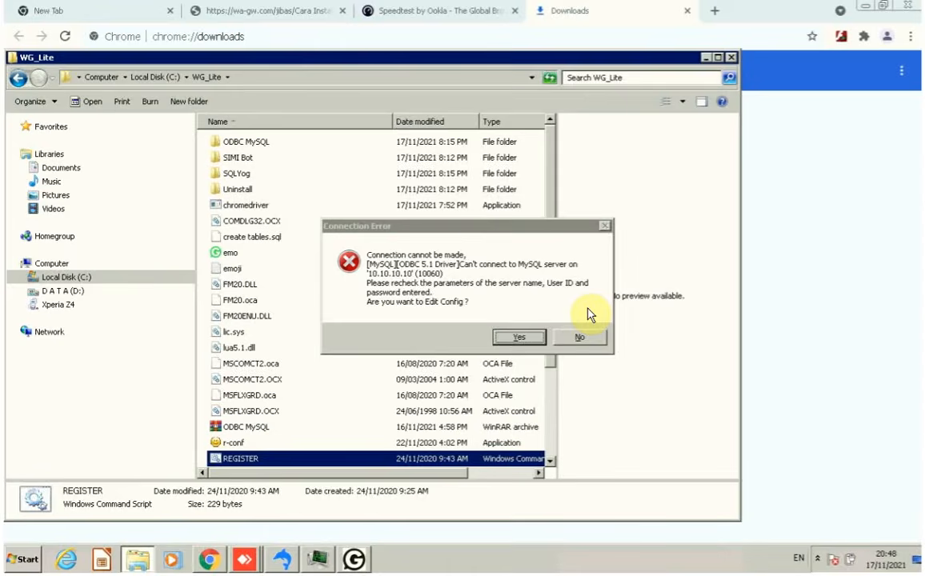
# Change the gateway's connection host from 10.10.10.10 to 'loc…' and close the Config window.
pyautogui.click(525, 339)
pyautogui.write('localhost')
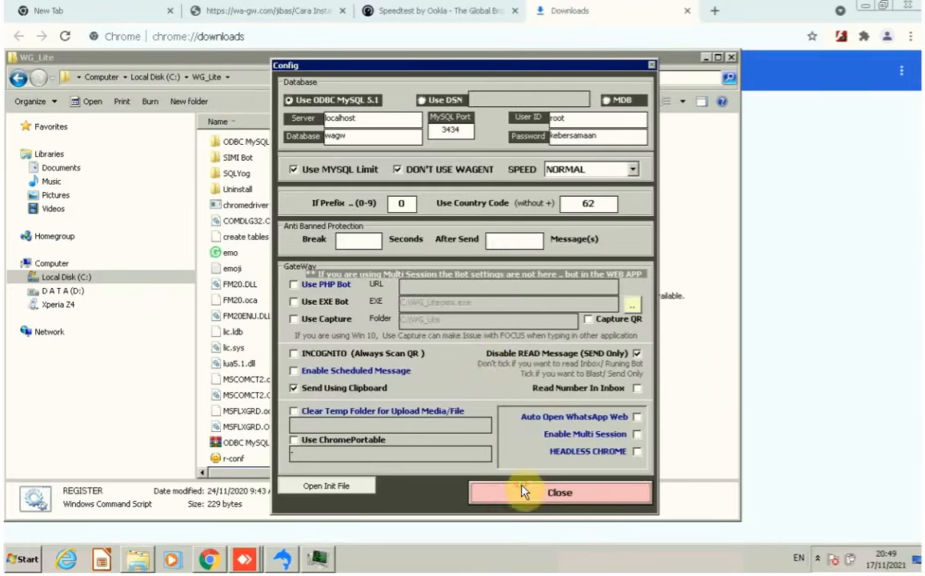
pyautogui.click(525, 492)
pyautogui.click(503, 323)
# Launch wg.exe from C:\WG_Lite and connect it to WhatsApp Web.
pyautogui.scroll(-1, 293, 446)
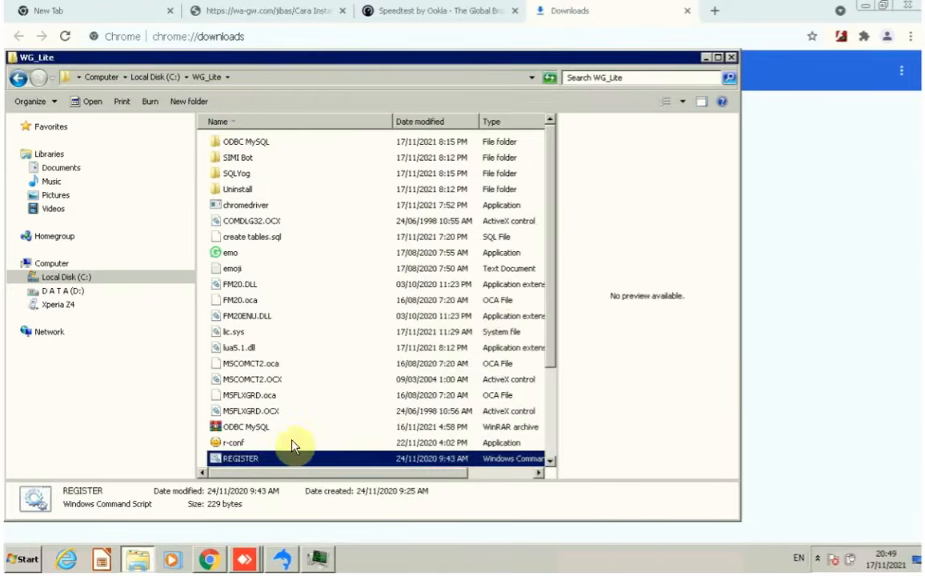
pyautogui.scroll(-2, 292, 446)
pyautogui.doubleClick(228, 443)
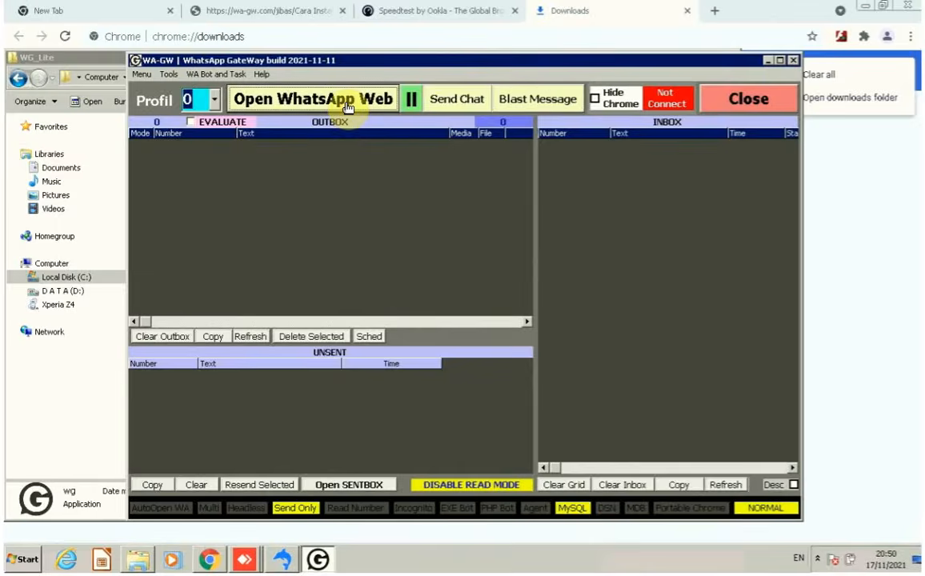
pyautogui.click(347, 108)
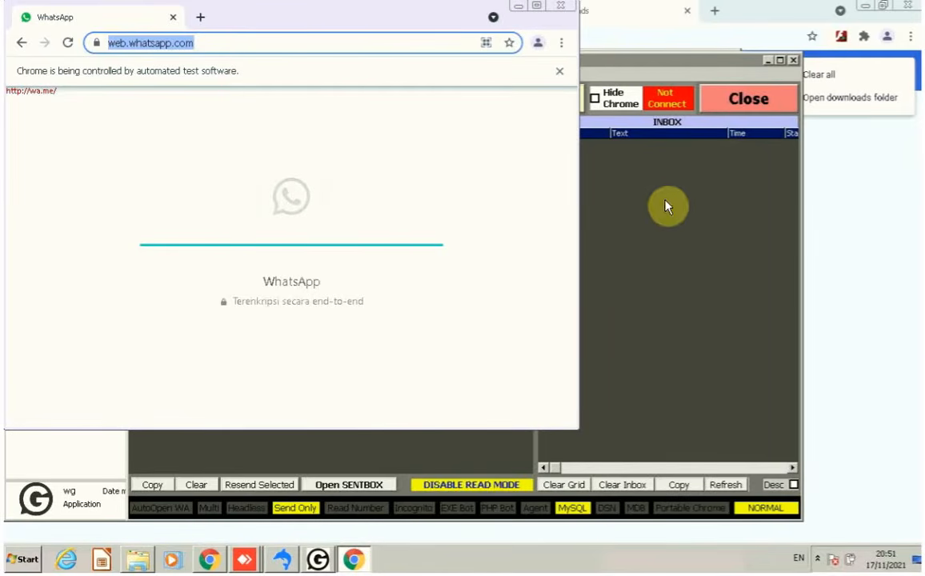
pyautogui.click(639, 284)
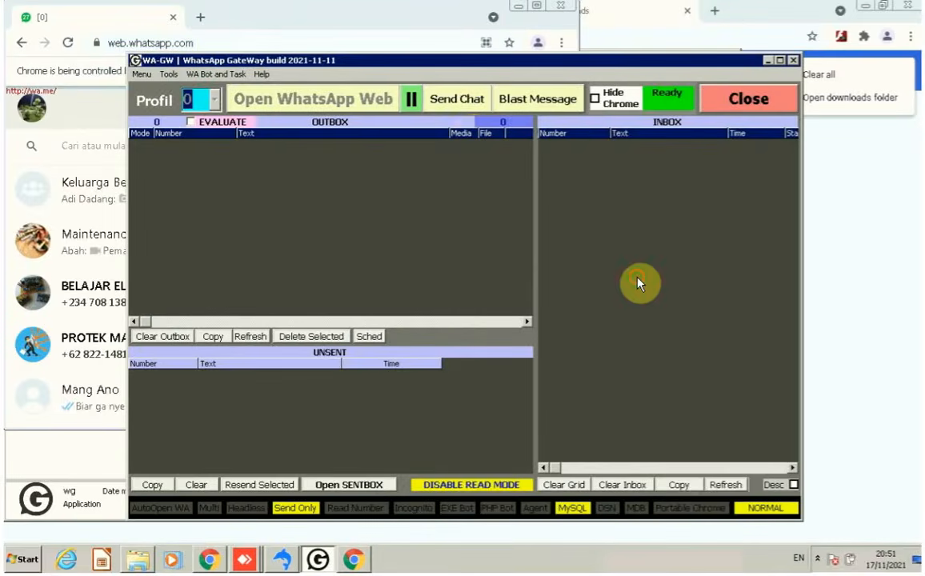
# Send the Sample test message from WA-GW's Send Chat form.
pyautogui.click(461, 99)
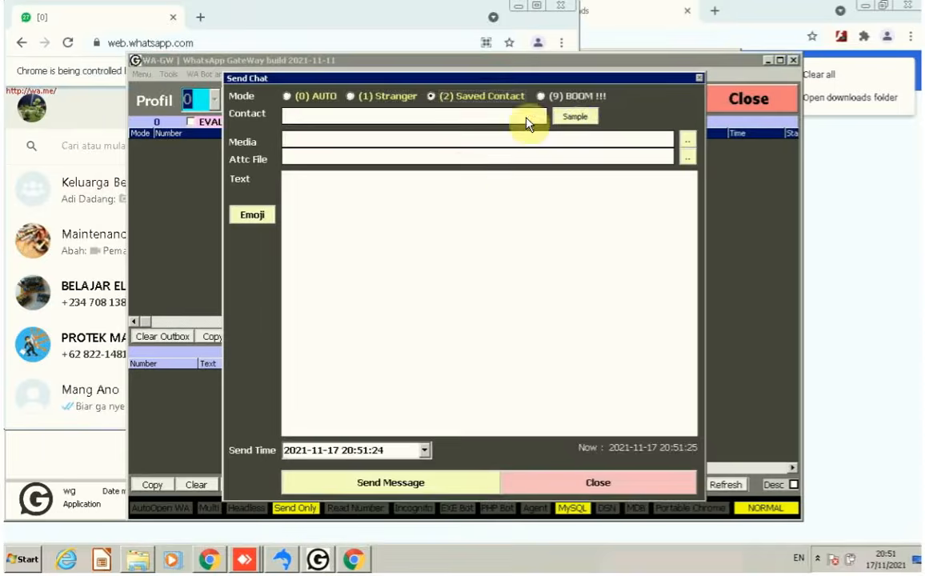
pyautogui.click(578, 121)
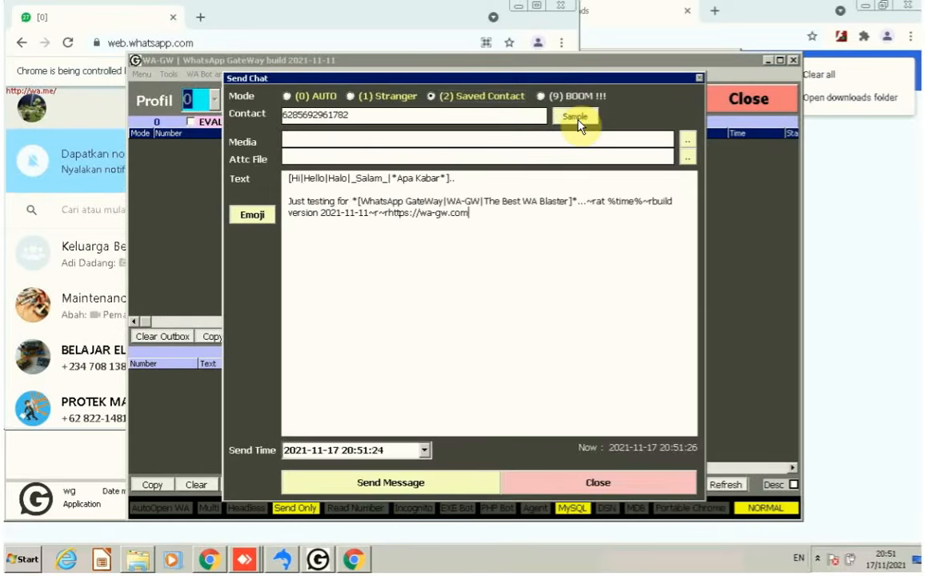
pyautogui.click(359, 484)
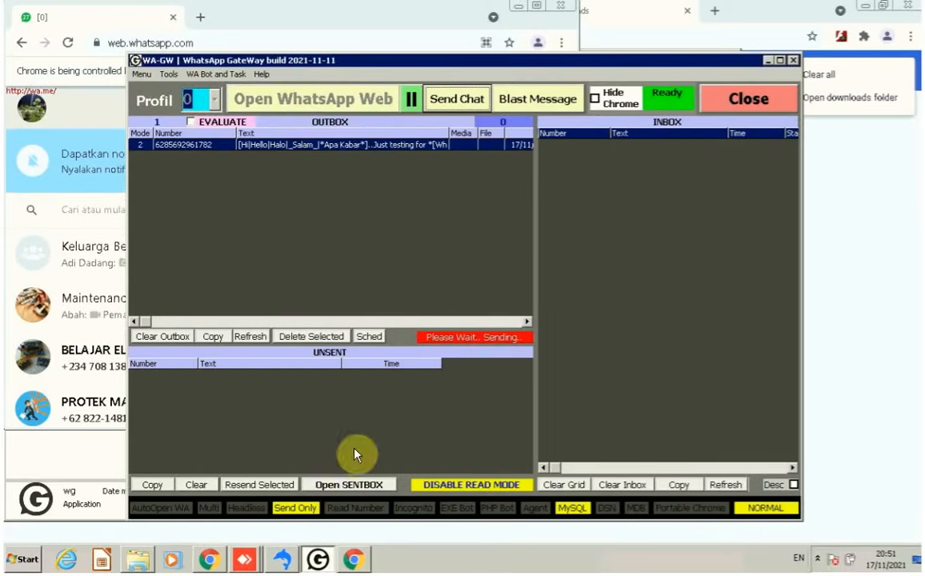
# Enlarge the WhatsApp Web Chrome window.
pyautogui.click(304, 22)
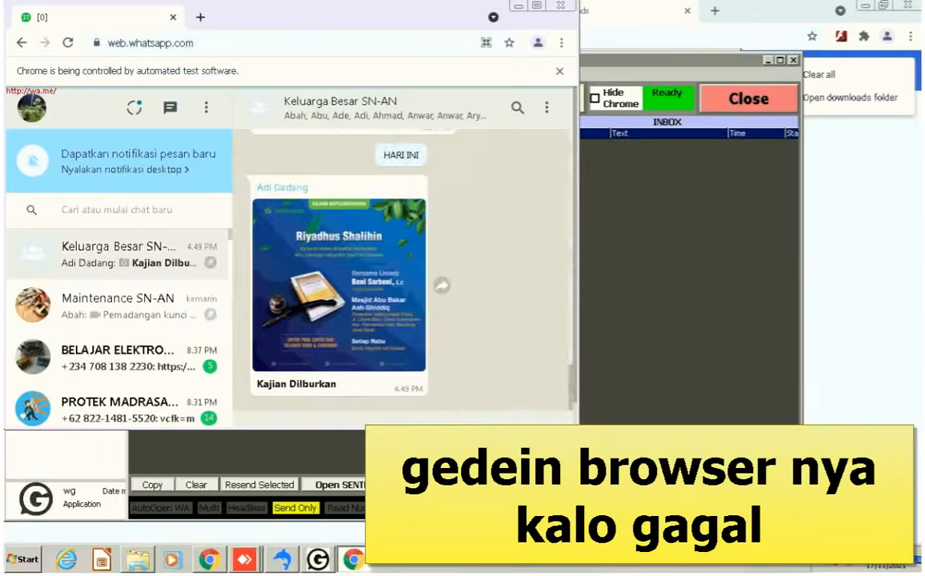
pyautogui.moveTo(578, 430); pyautogui.dragTo(582, 496)
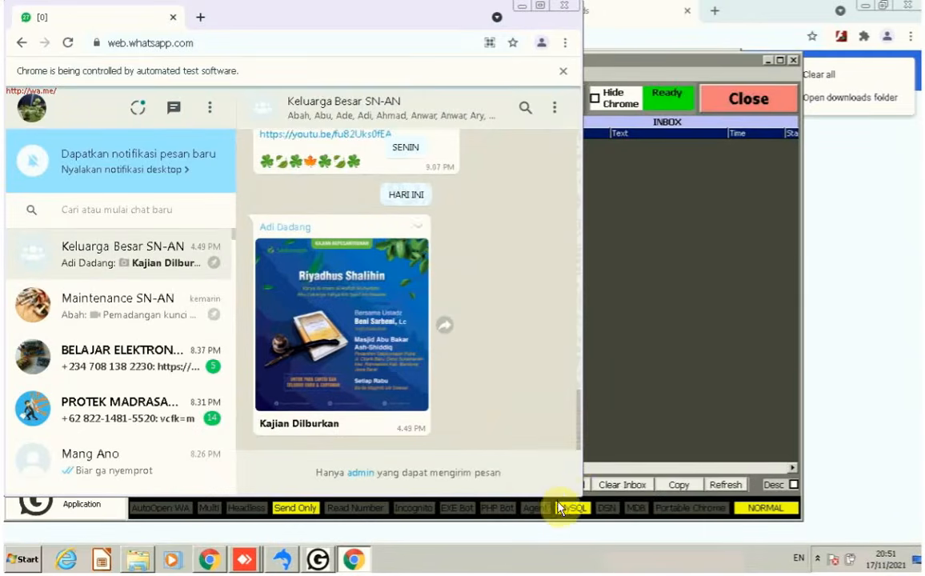
pyautogui.moveTo(582, 496); pyautogui.dragTo(661, 552)
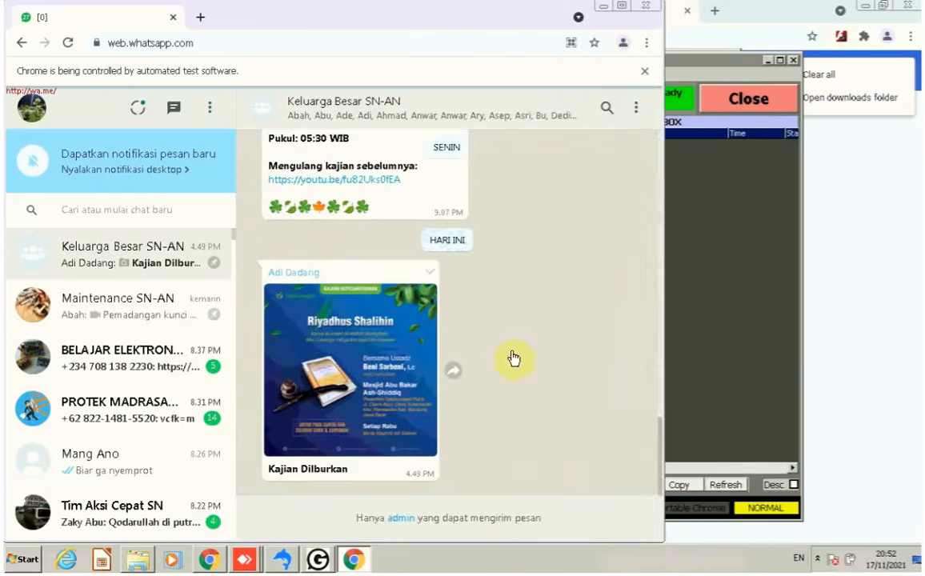
# Resend the Sample message from WA-GW and check it arrives in WhatsApp Web.
pyautogui.click(705, 246)
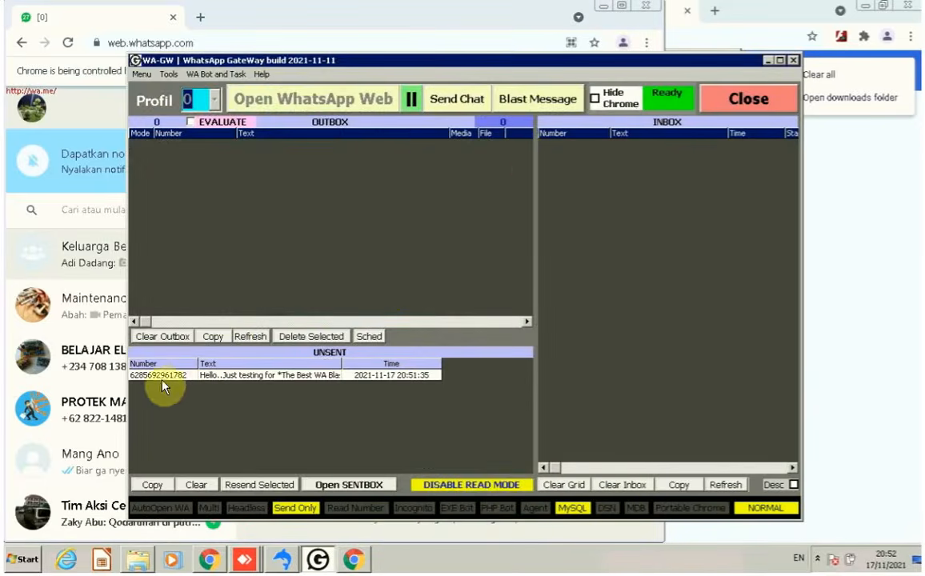
pyautogui.click(468, 110)
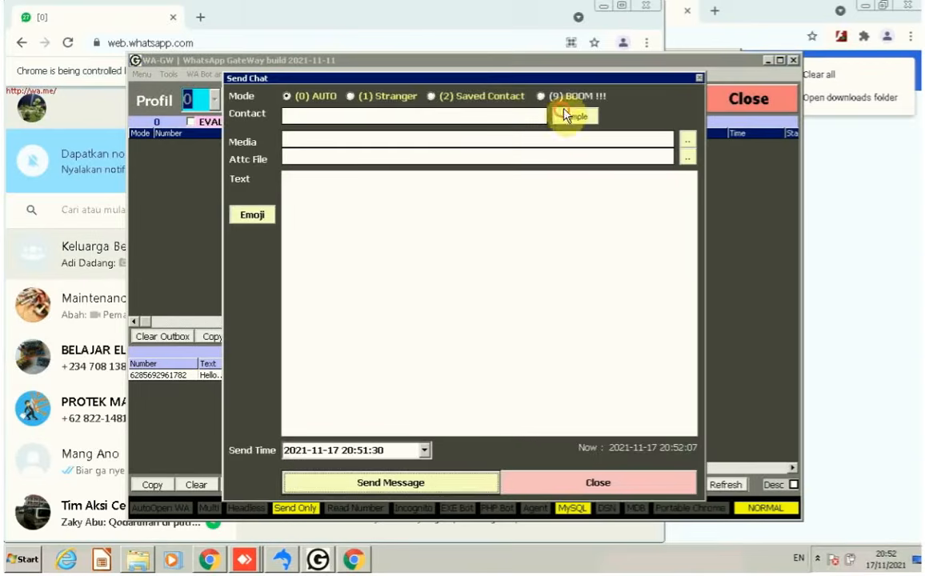
pyautogui.click(572, 120)
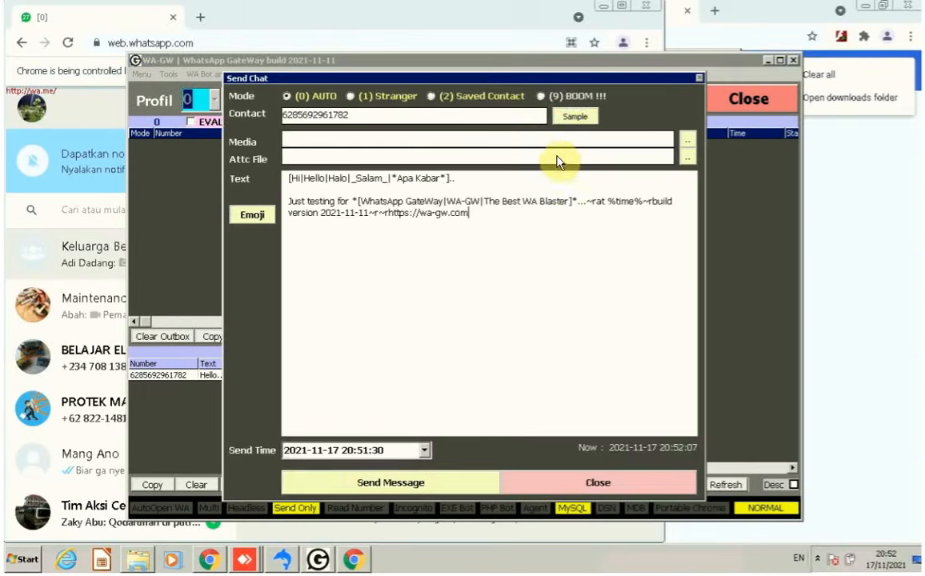
pyautogui.click(368, 481)
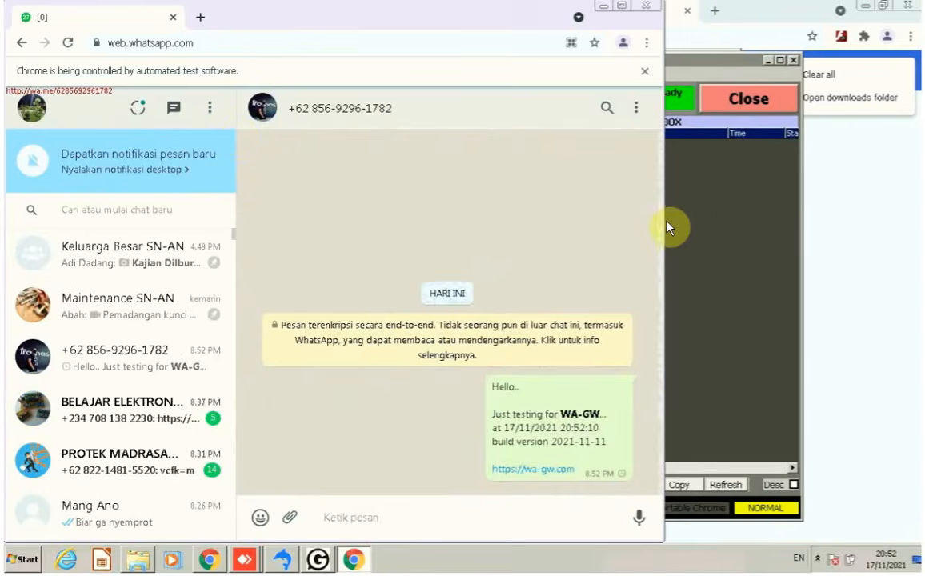
pyautogui.click(746, 190)
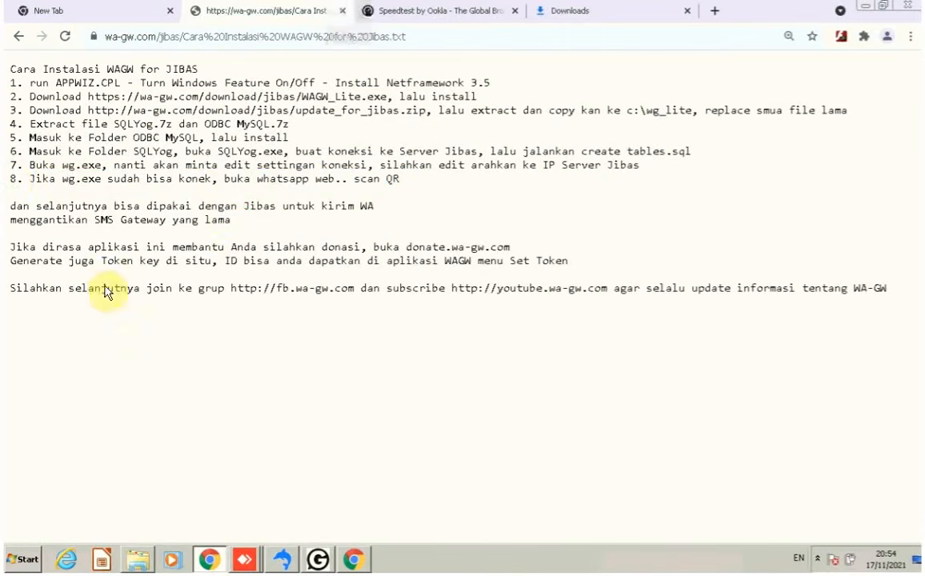
# After reading install step 8, log in as administrator and open Pengumuman > Kirim Pesan.
pyautogui.moveTo(10, 182); pyautogui.dragTo(386, 179)
pyautogui.moveTo(244, 218); pyautogui.dragTo(10, 207)
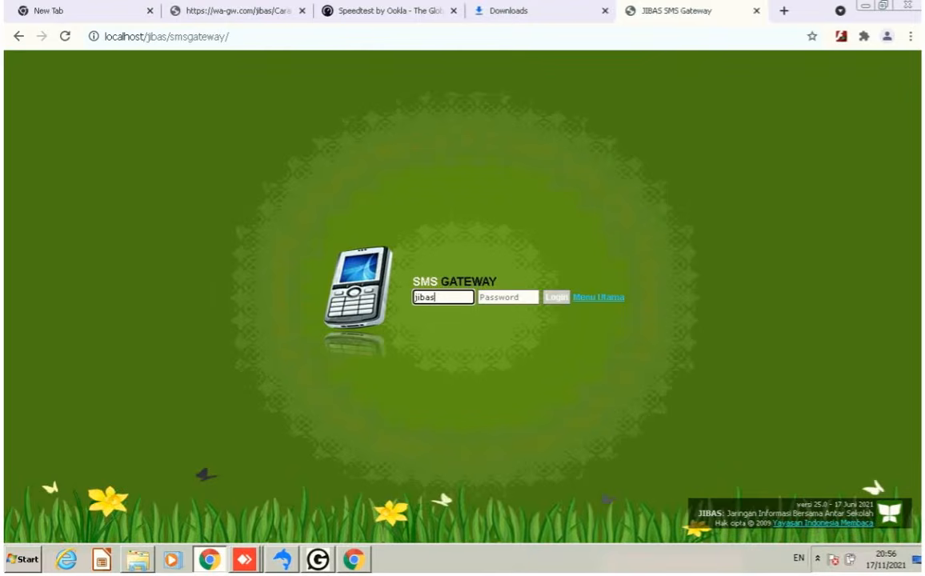
pyautogui.press('Tab')
pyautogui.write('•••')
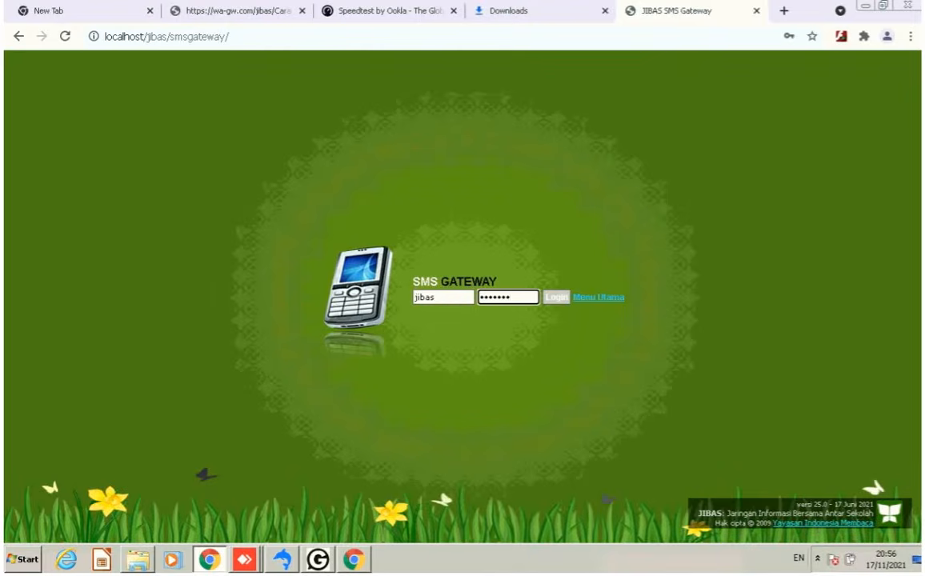
pyautogui.press('Return')
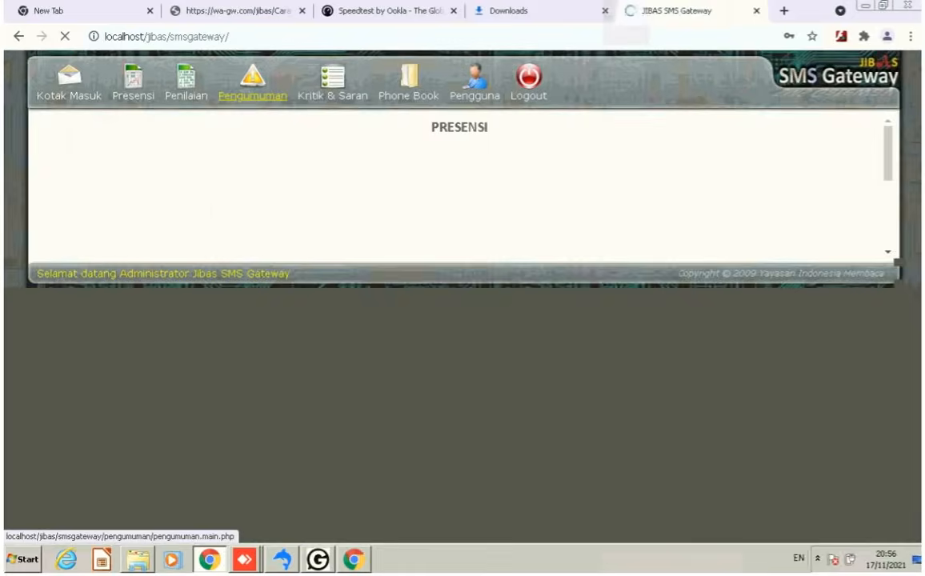
pyautogui.click(253, 95)
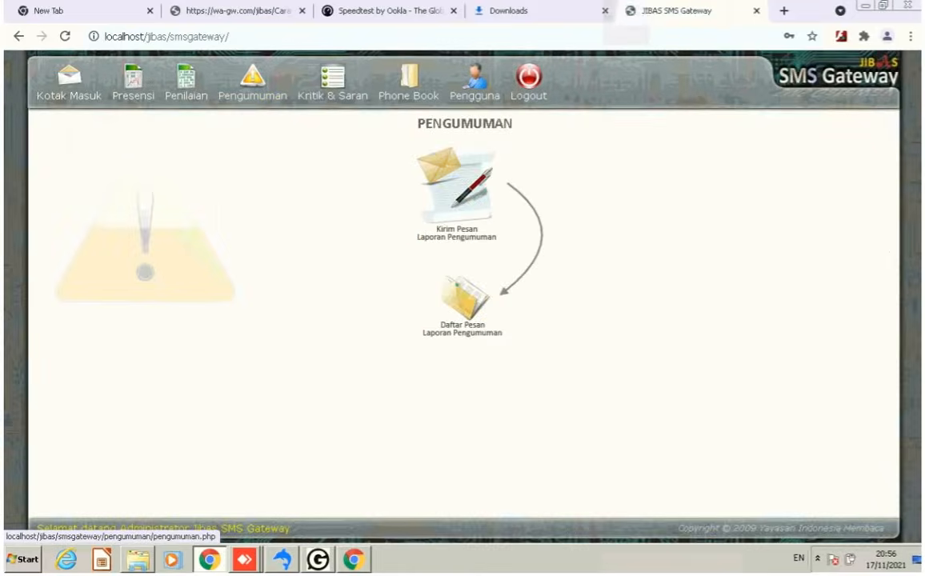
pyautogui.click(457, 193)
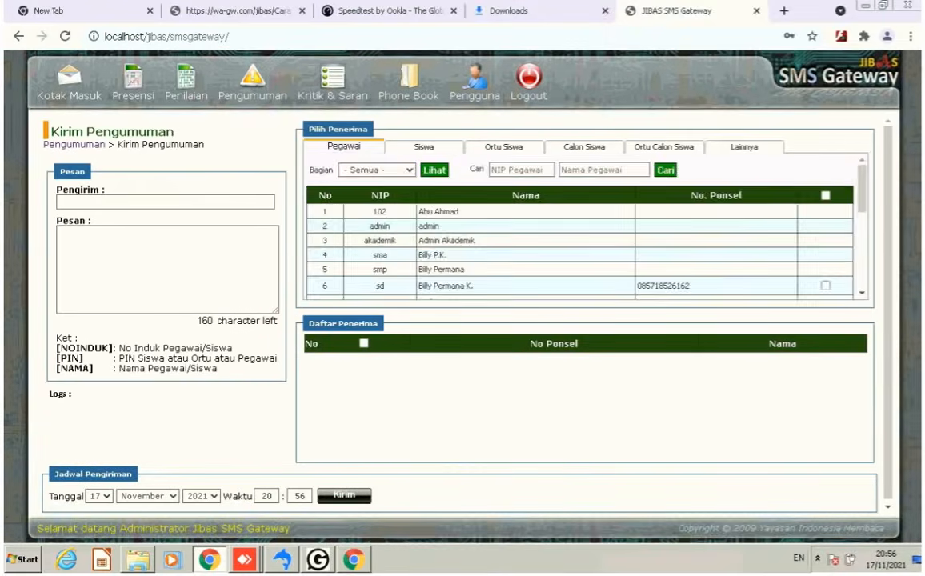
# On the Lainnya tab, add a recipient named test with their phone number.
pyautogui.click(745, 147)
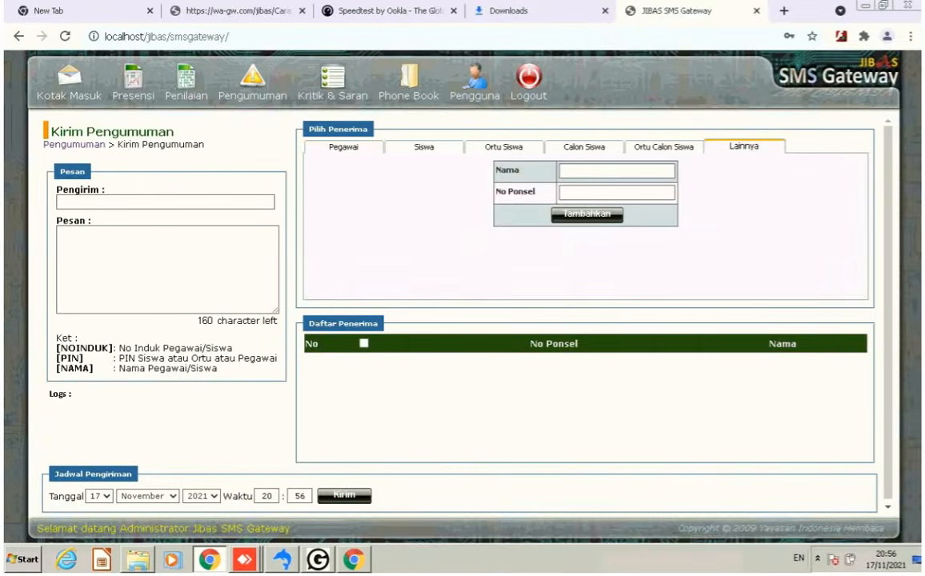
pyautogui.click(616, 170)
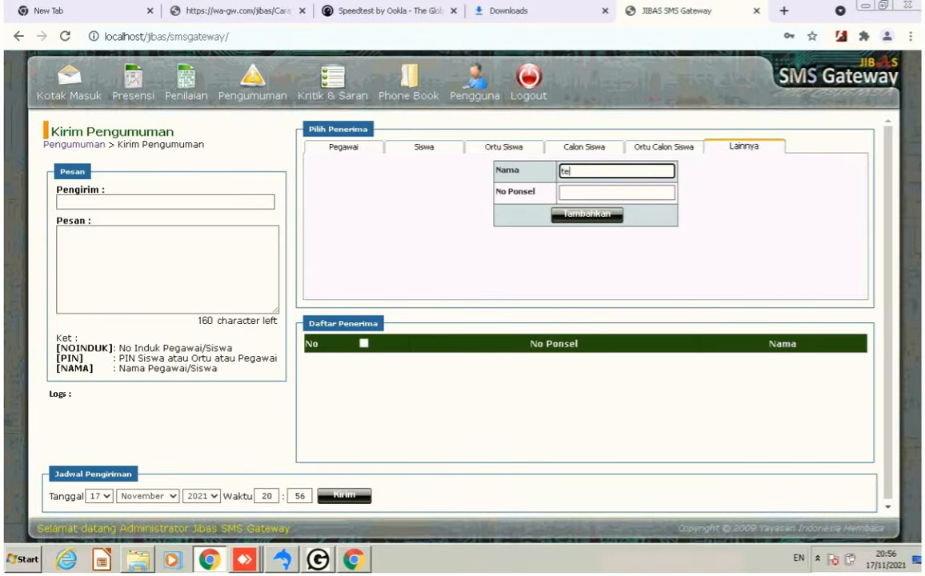
pyautogui.click(617, 193)
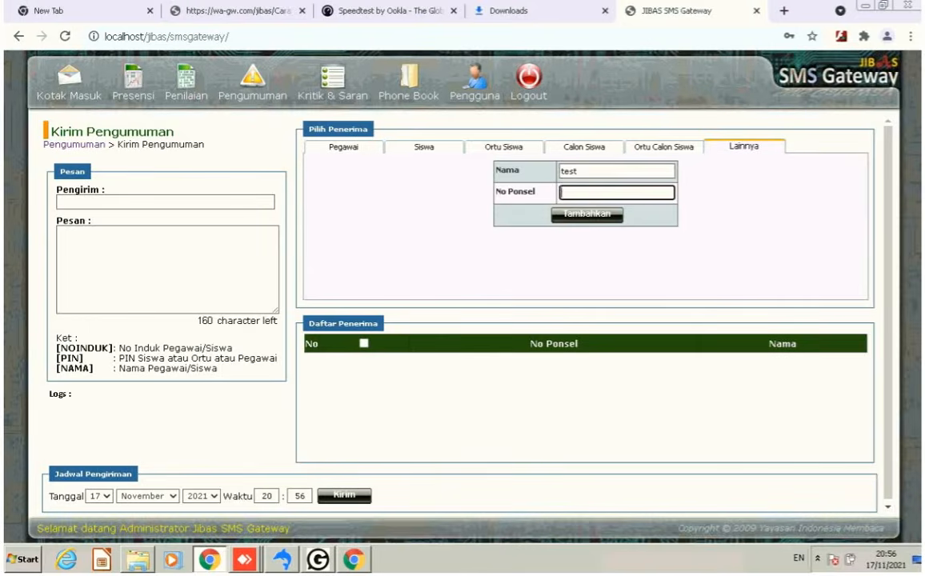
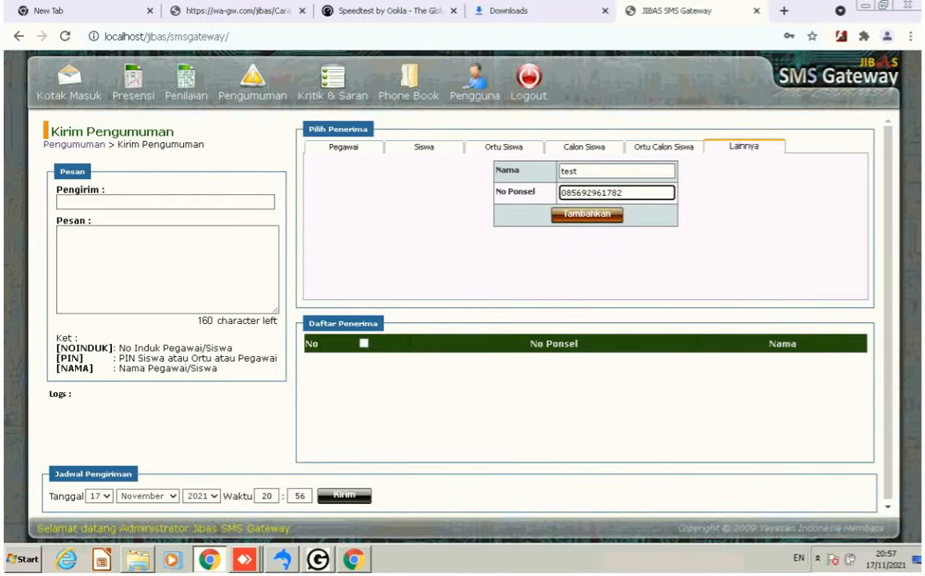
pyautogui.click(588, 215)
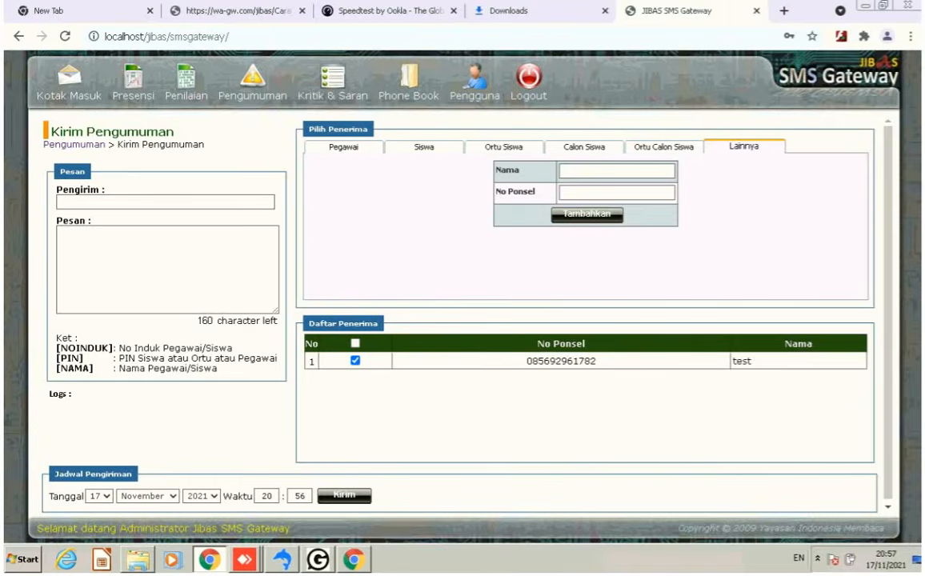
# Send the announcement from 'tes' with message 'tes percobaan kirim waa...', then switch to WhatsApp Web.
pyautogui.click(166, 202)
pyautogui.write('tes')
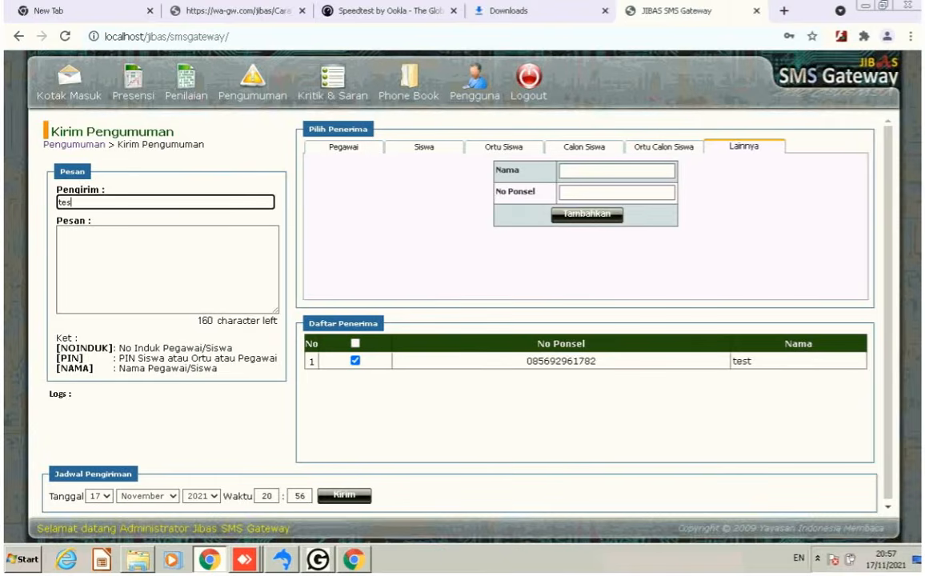
pyautogui.press('Tab')
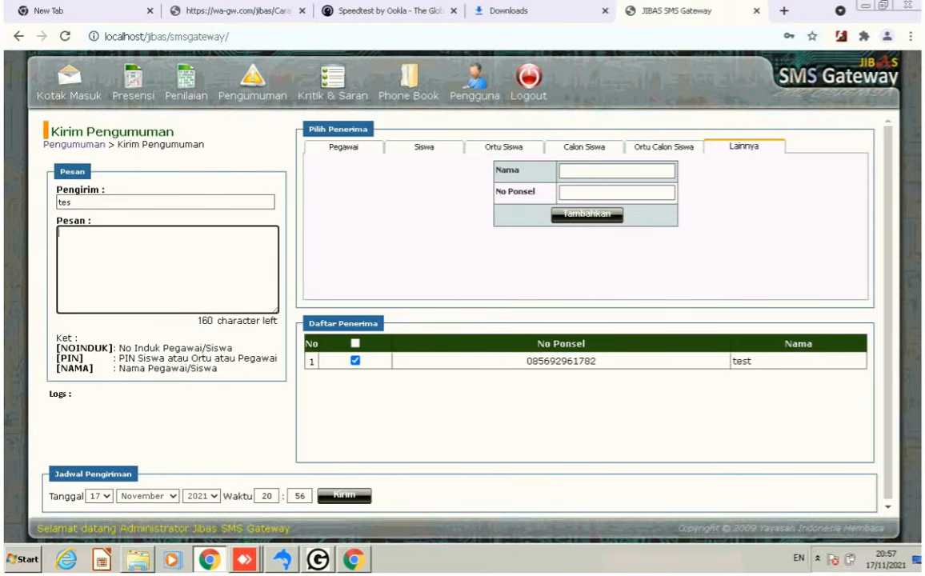
pyautogui.write('tes percobaan kirim')
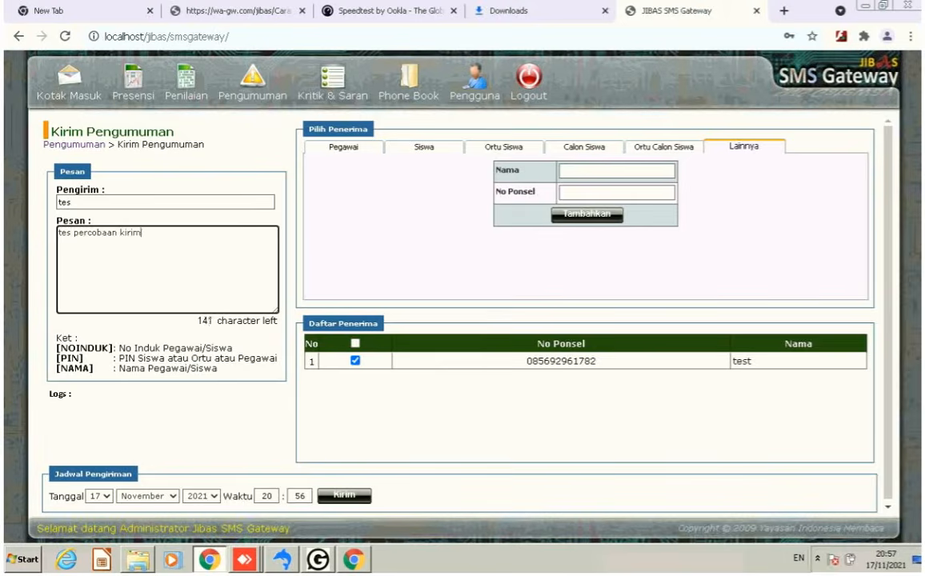
pyautogui.write(' waa...')
pyautogui.click(344, 495)
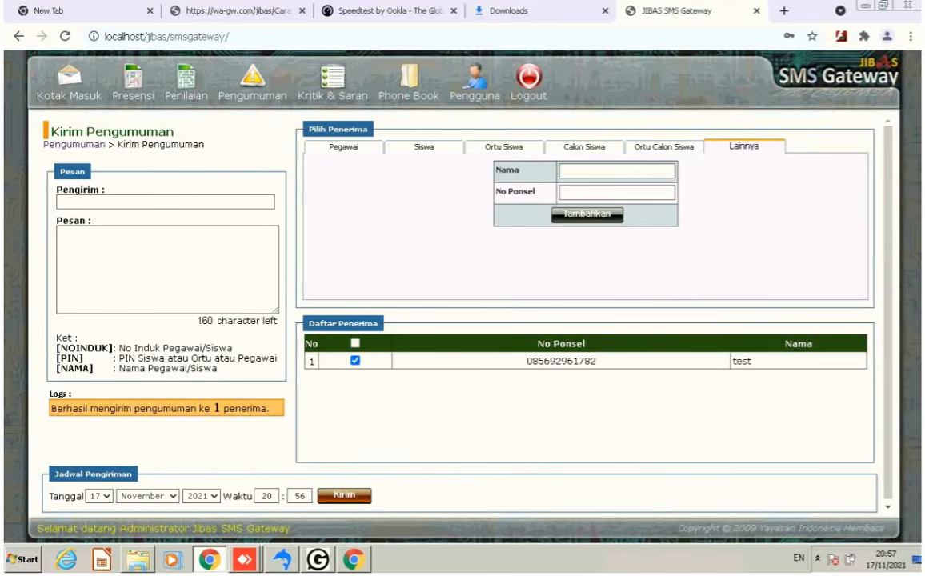
pyautogui.click(354, 563)
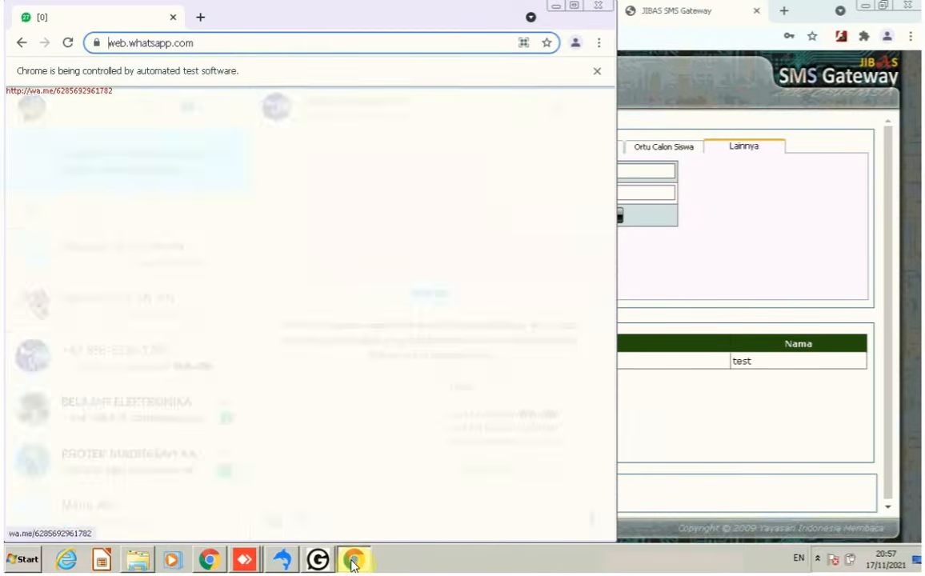